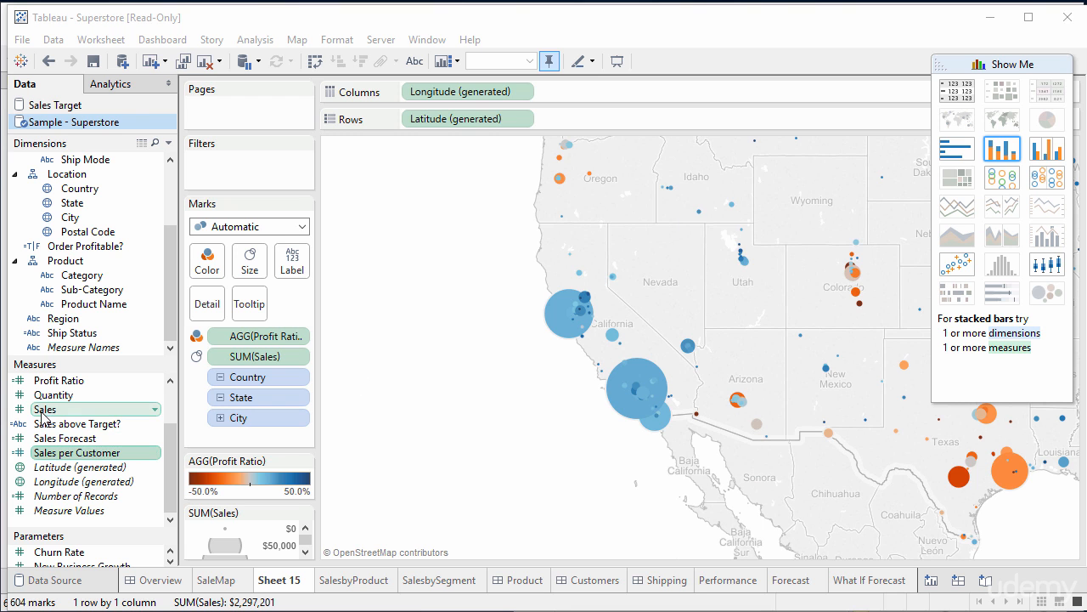
# Add a filter on the Sales measure to the map sheet, using its Sum aggregation
pyautogui.moveTo(44, 413); pyautogui.dragTo(247, 170)
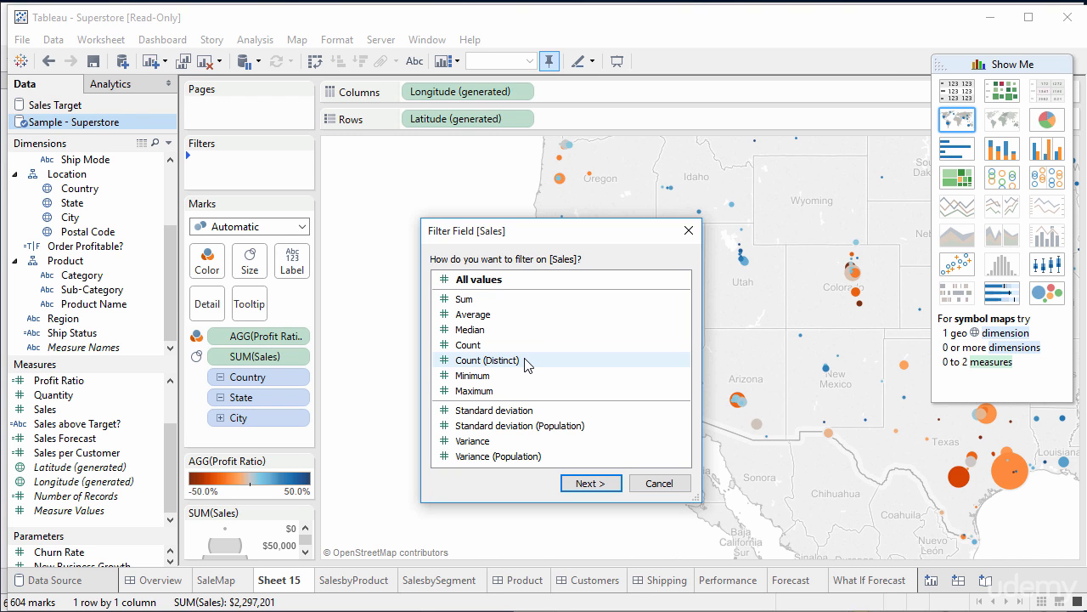
pyautogui.click(533, 303)
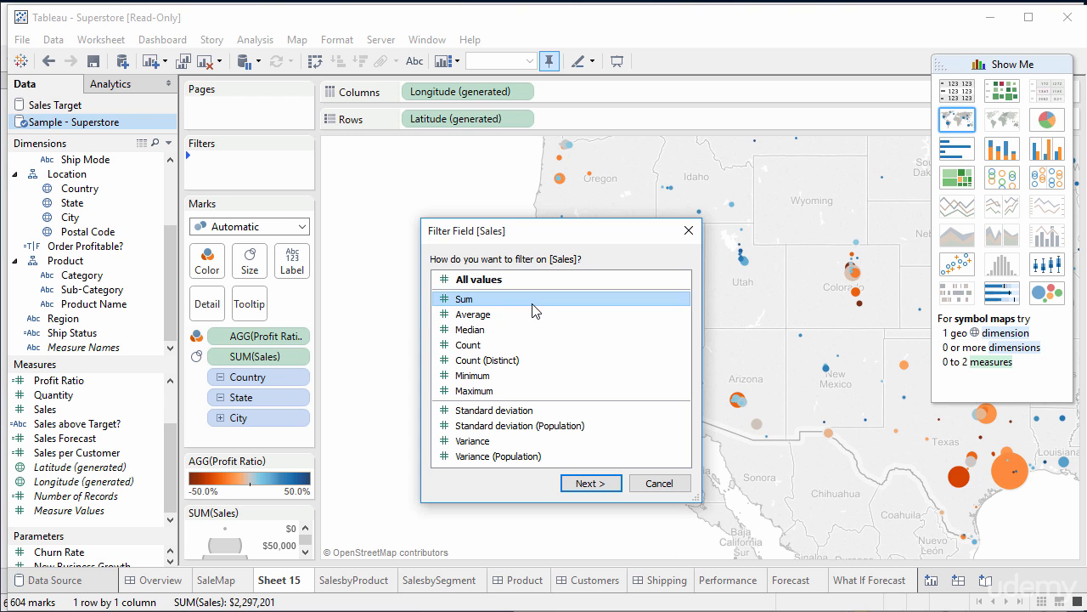
pyautogui.click(588, 483)
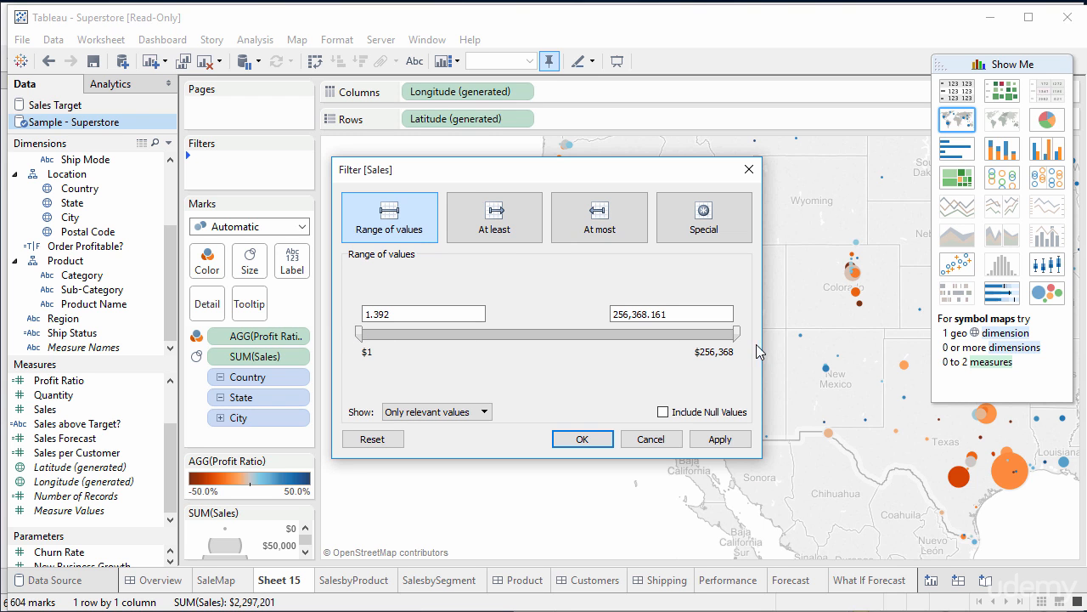
# Restrict the Sales filter to values of at least 10,000 and apply it to the map
pyautogui.click(501, 235)
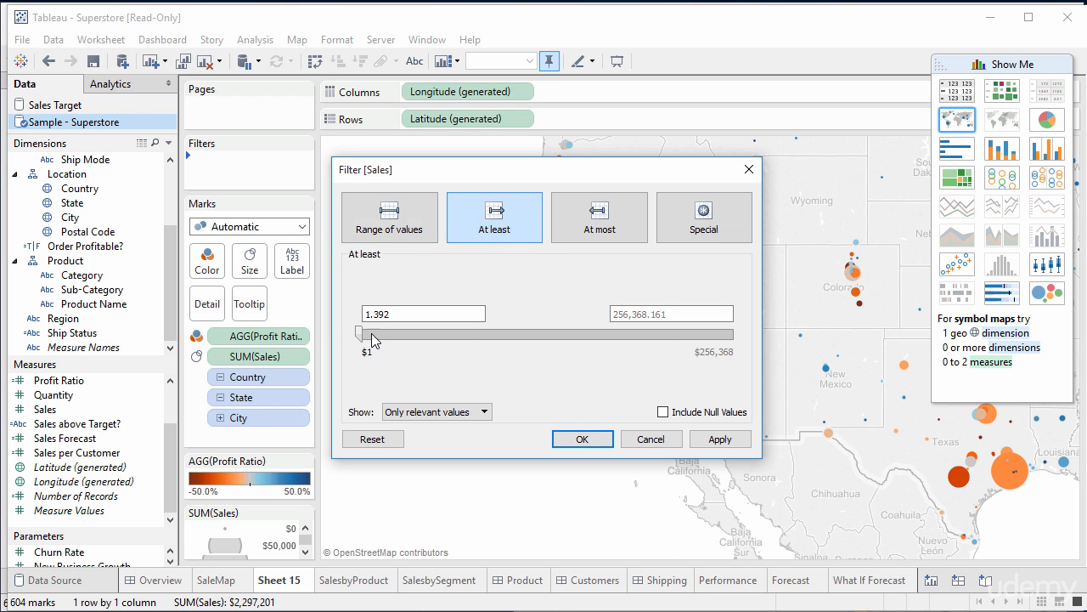
pyautogui.click(599, 227)
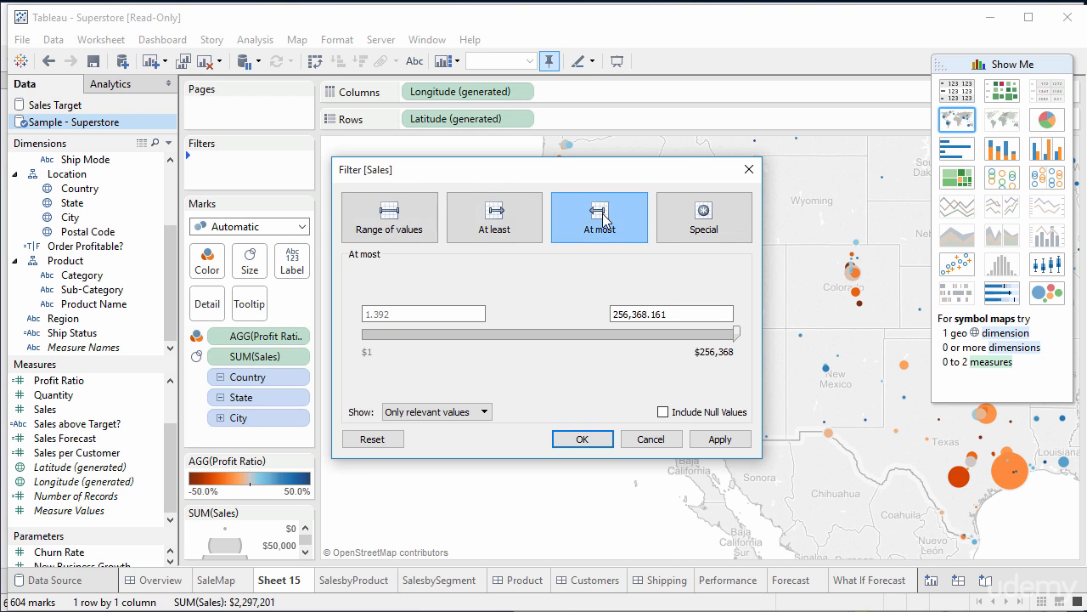
pyautogui.click(420, 228)
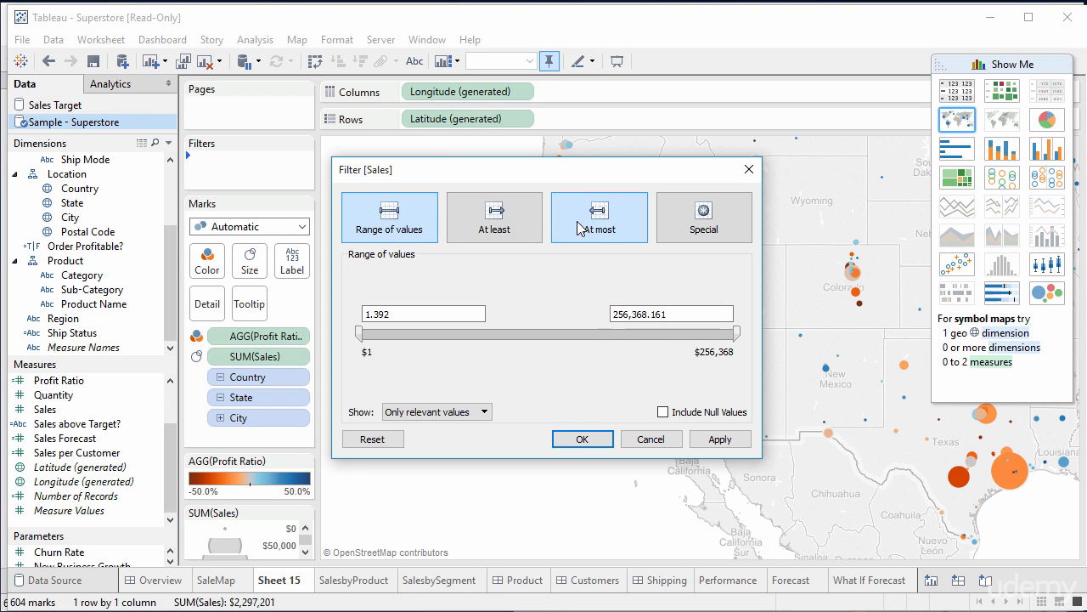
pyautogui.click(494, 235)
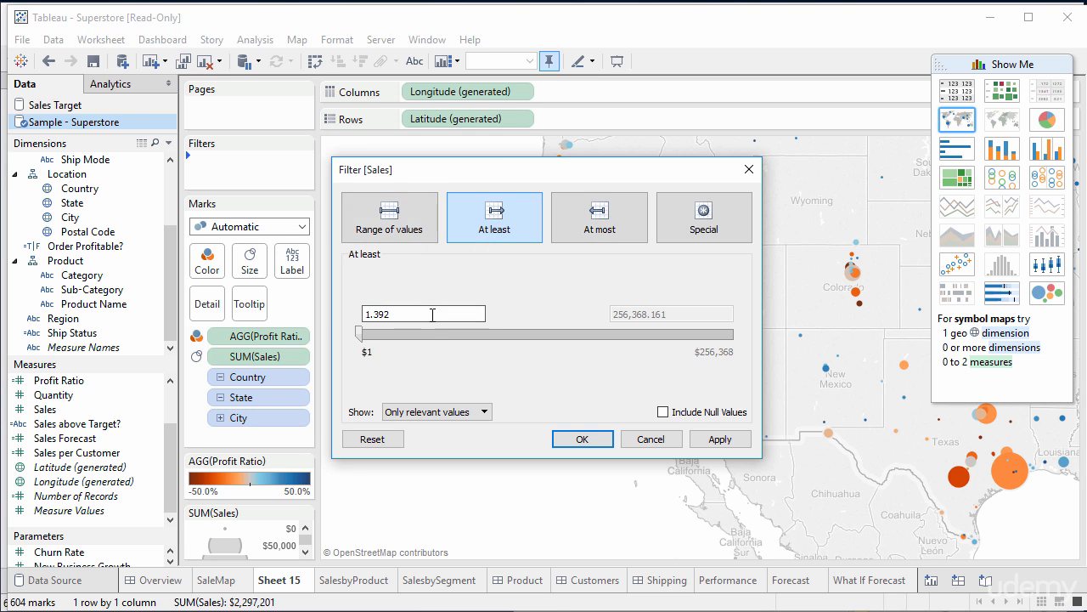
pyautogui.moveTo(432, 313); pyautogui.dragTo(340, 309)
pyautogui.write('10000')
pyautogui.click(731, 228)
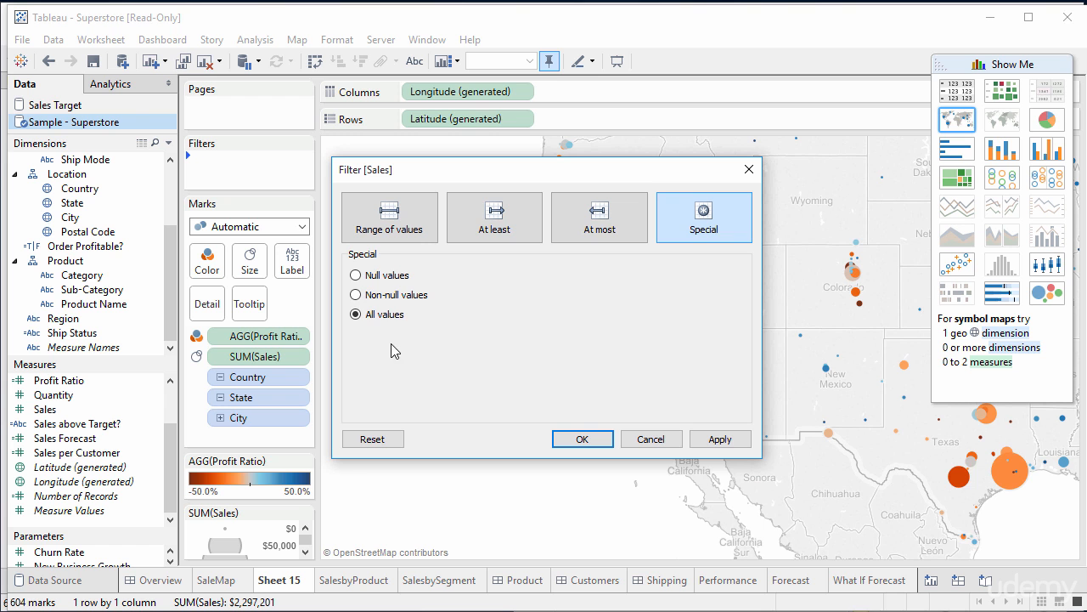
pyautogui.click(474, 234)
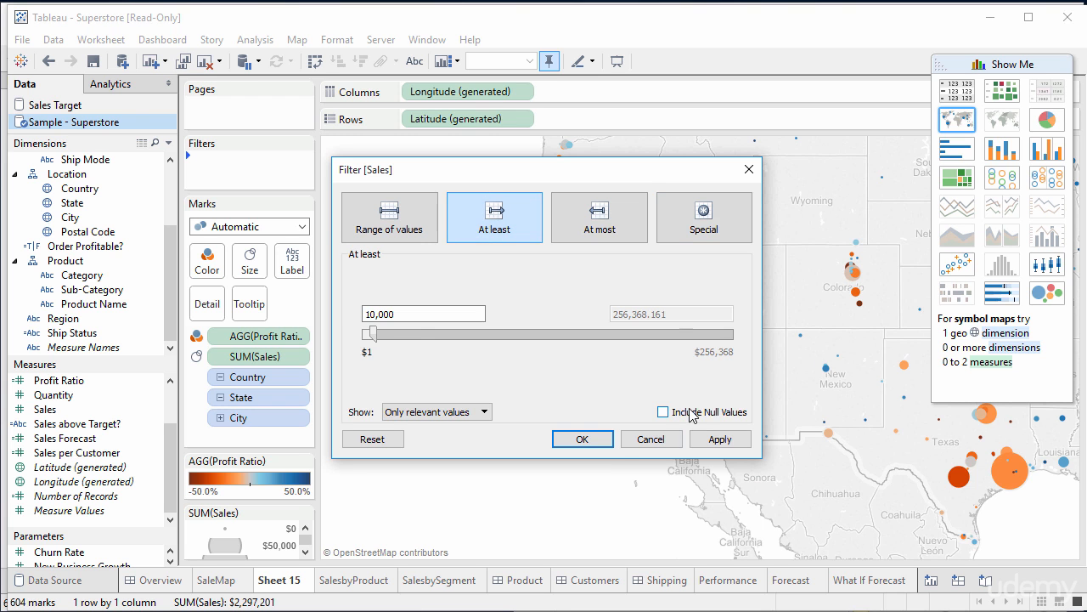
pyautogui.click(406, 314)
pyautogui.click(582, 439)
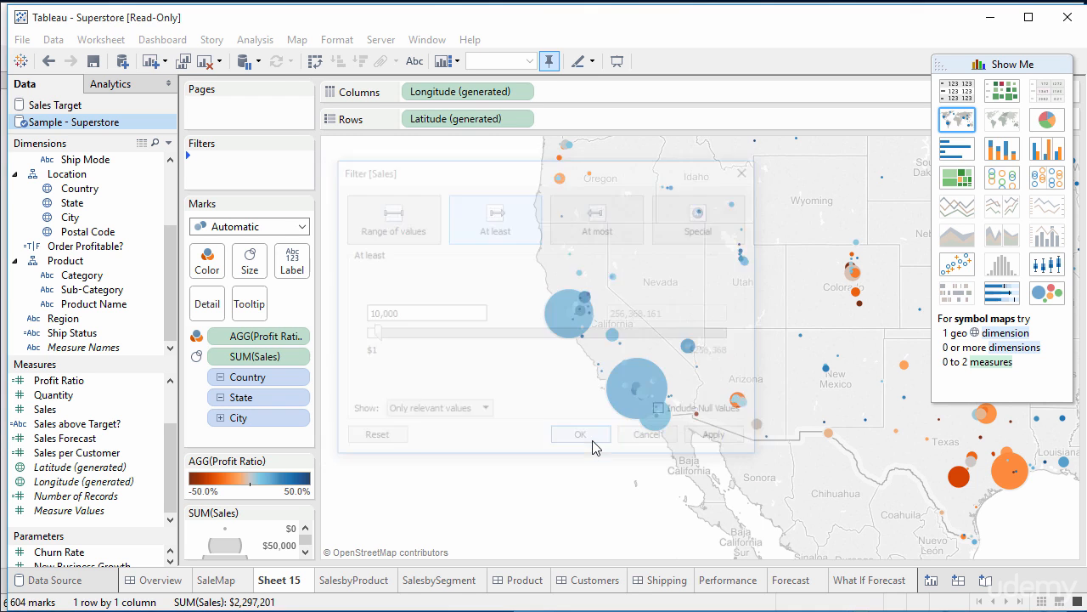
# Inspect the remaining cities on the map and remove the SUM(Sales) filter from the sheet
pyautogui.moveTo(853, 276)
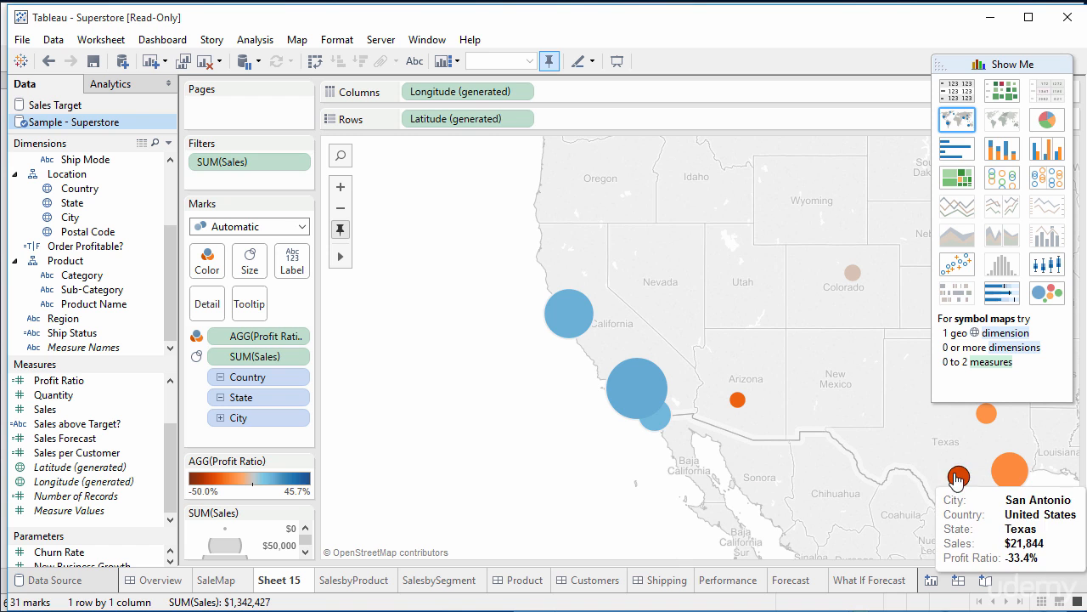
pyautogui.moveTo(741, 406)
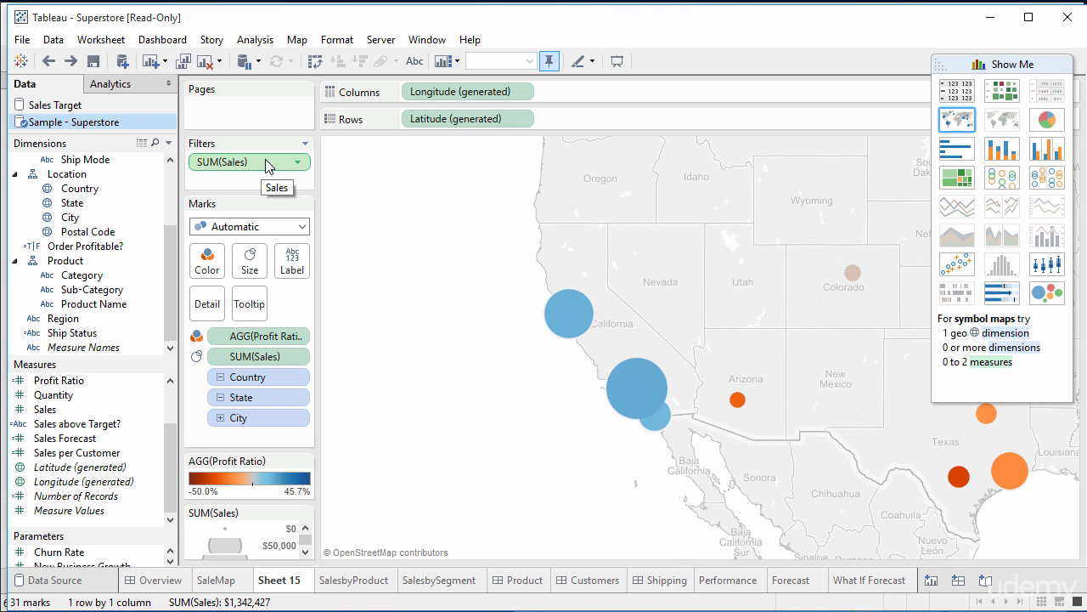
pyautogui.moveTo(266, 165); pyautogui.dragTo(151, 411)
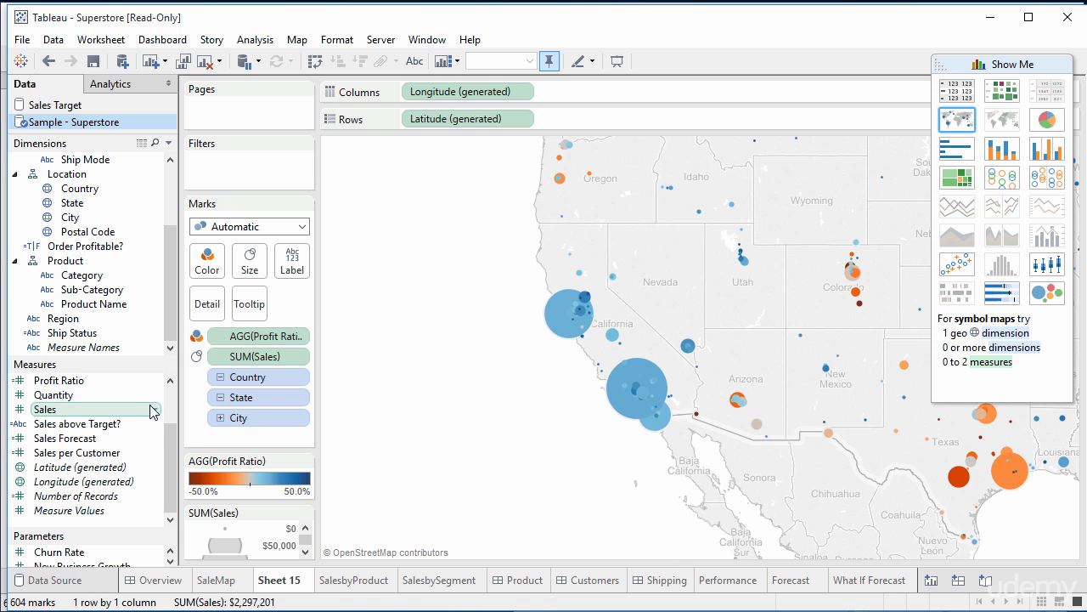
# Start a new calculated field among the measures and display the function reference list in its editor
pyautogui.rightClick(75, 526)
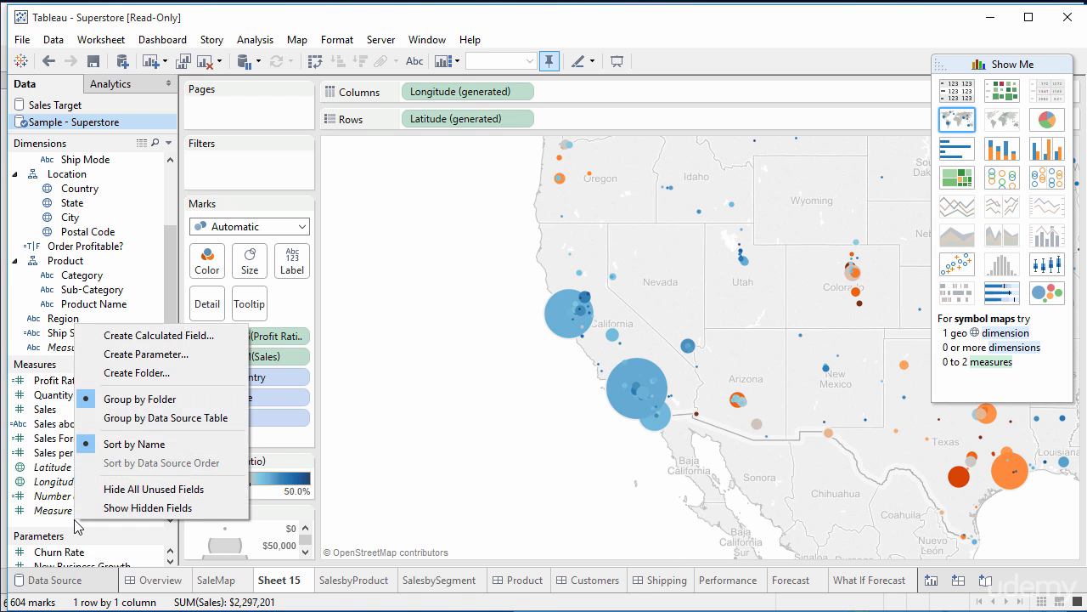
pyautogui.click(165, 336)
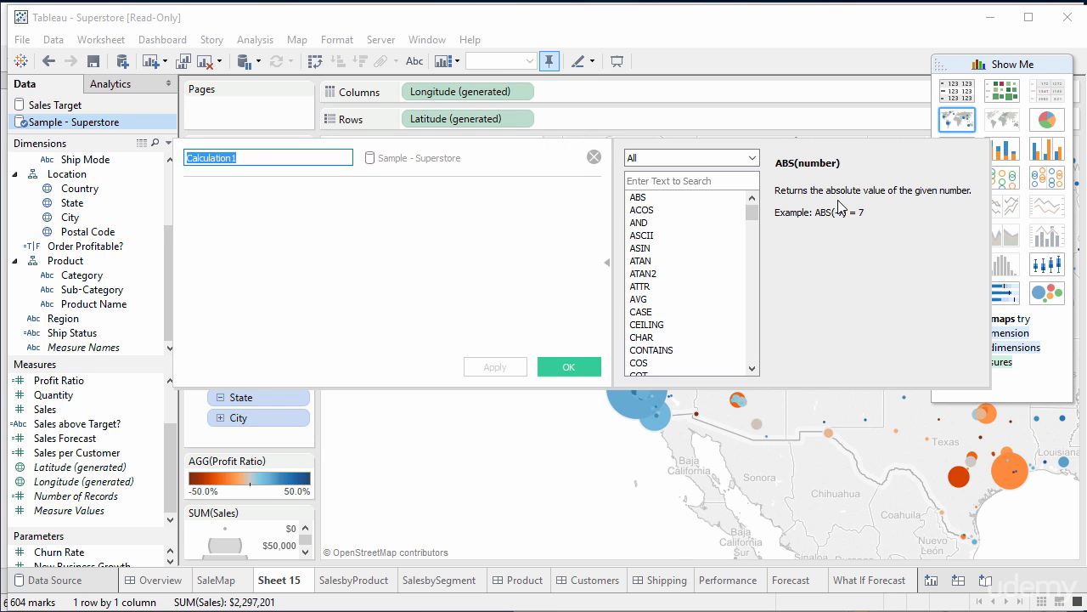
pyautogui.click(606, 262)
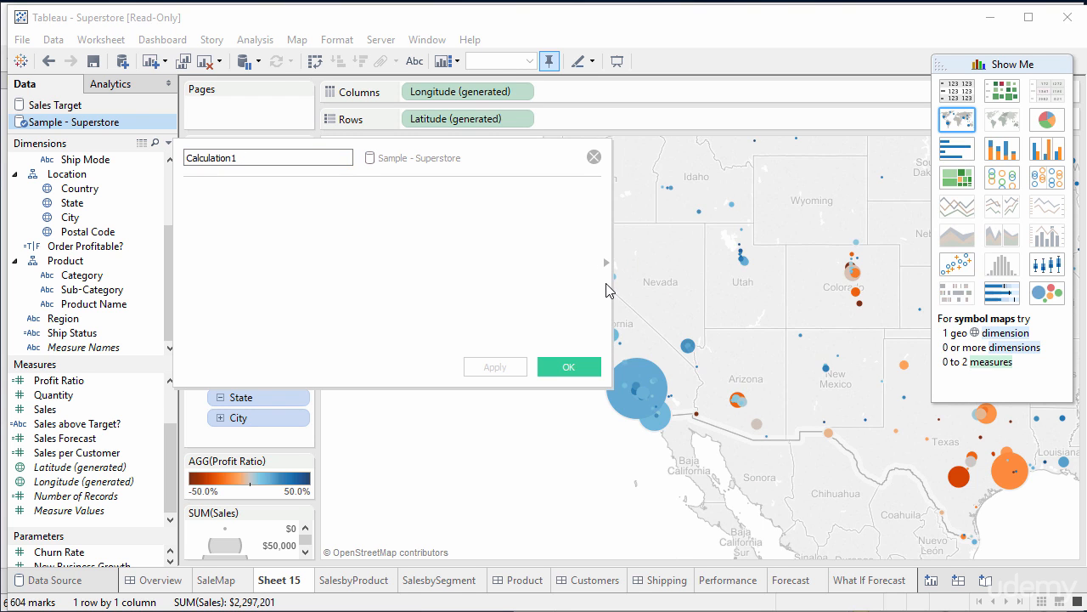
pyautogui.click(606, 262)
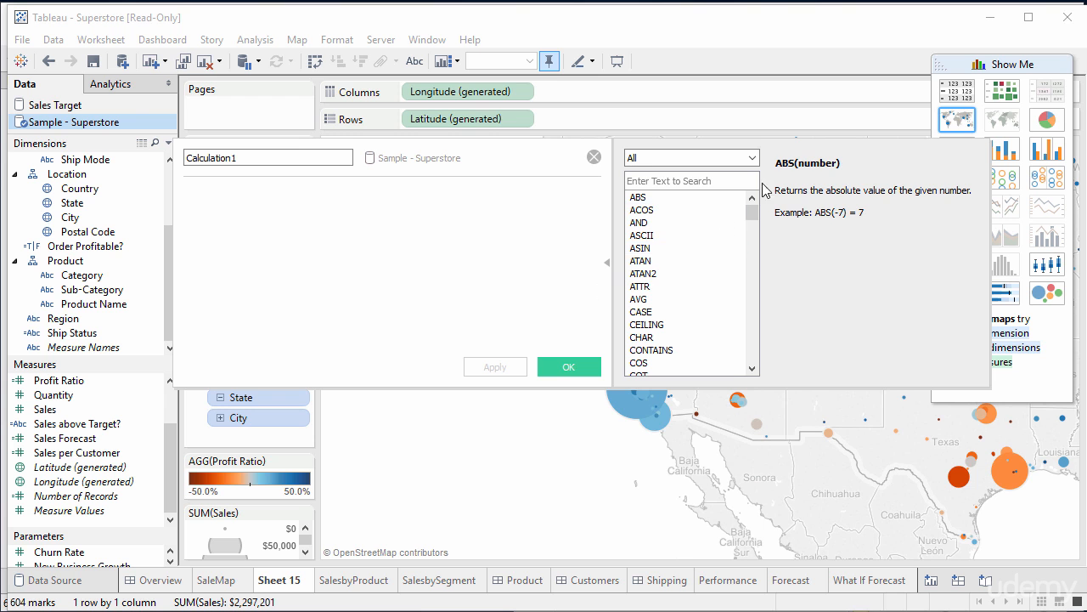
pyautogui.click(606, 263)
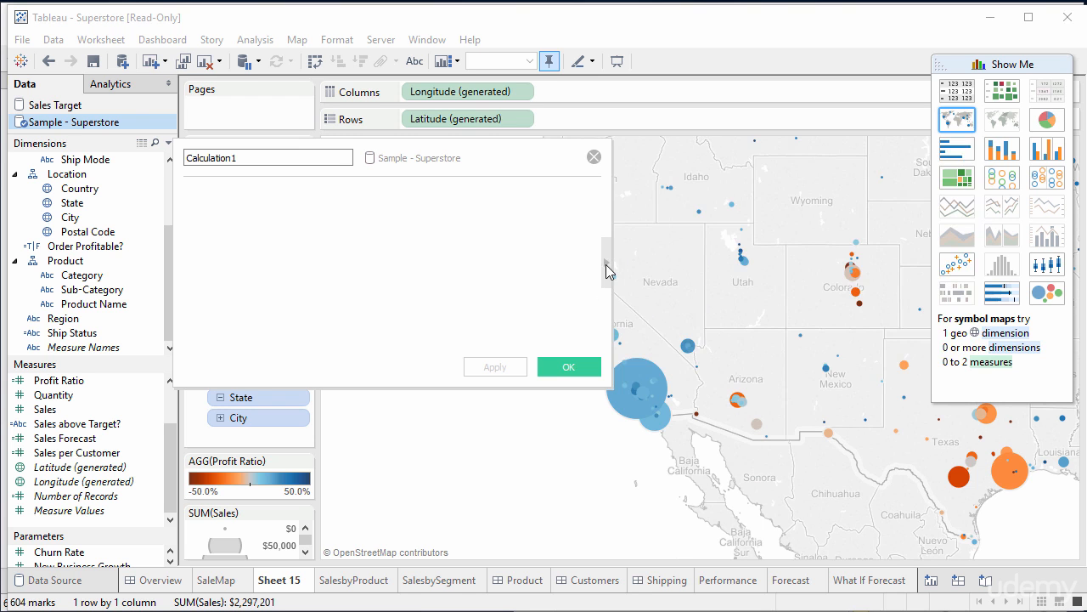
pyautogui.click(606, 265)
# Examine the function categories and the descriptions of the FIND, IF and IIF functions
pyautogui.click(676, 161)
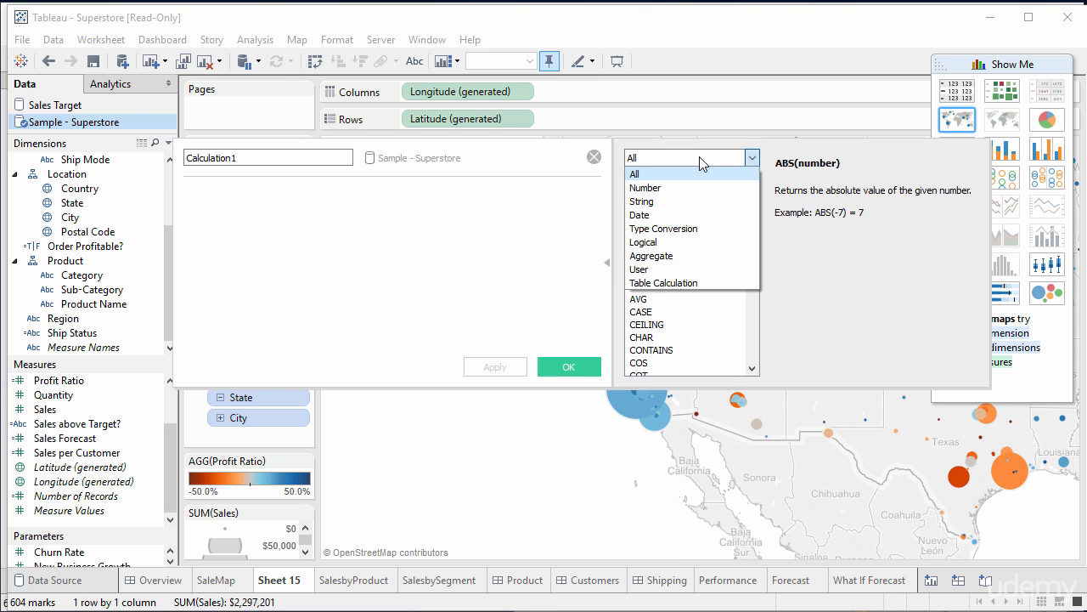
pyautogui.click(699, 157)
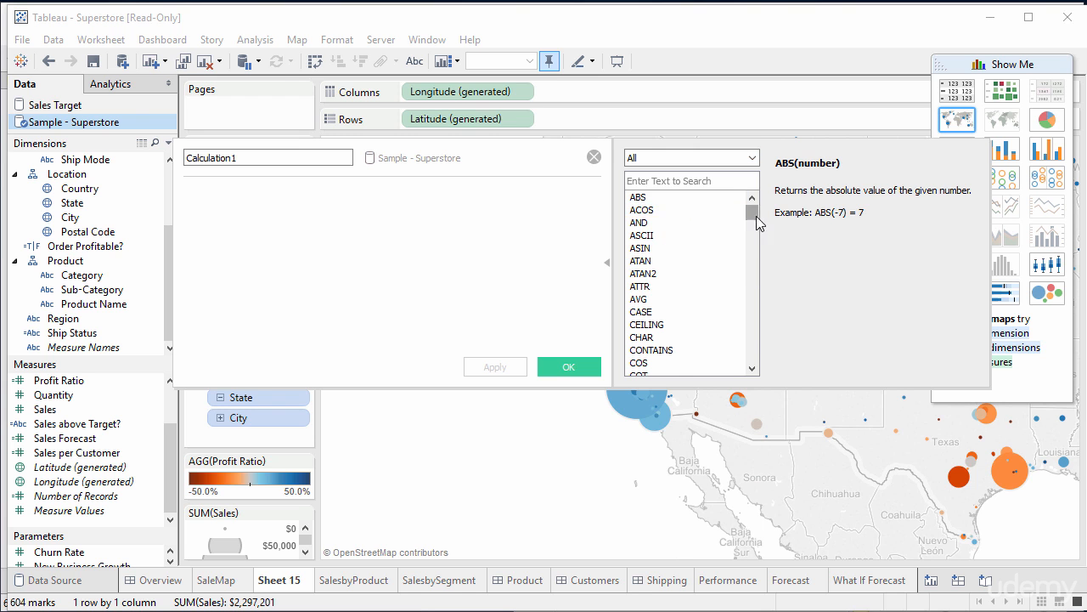
pyautogui.moveTo(752, 212); pyautogui.dragTo(752, 248)
pyautogui.click(695, 248)
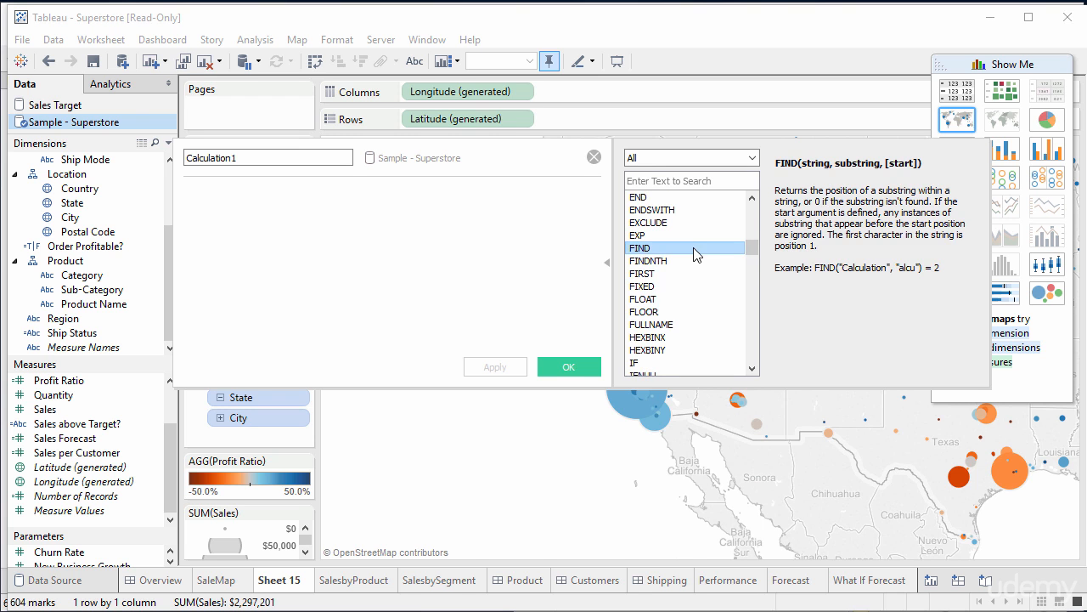
pyautogui.moveTo(755, 247)
pyautogui.mouseDown()
pyautogui.moveTo(758, 274)
pyautogui.moveTo(753, 259)
pyautogui.mouseUp()
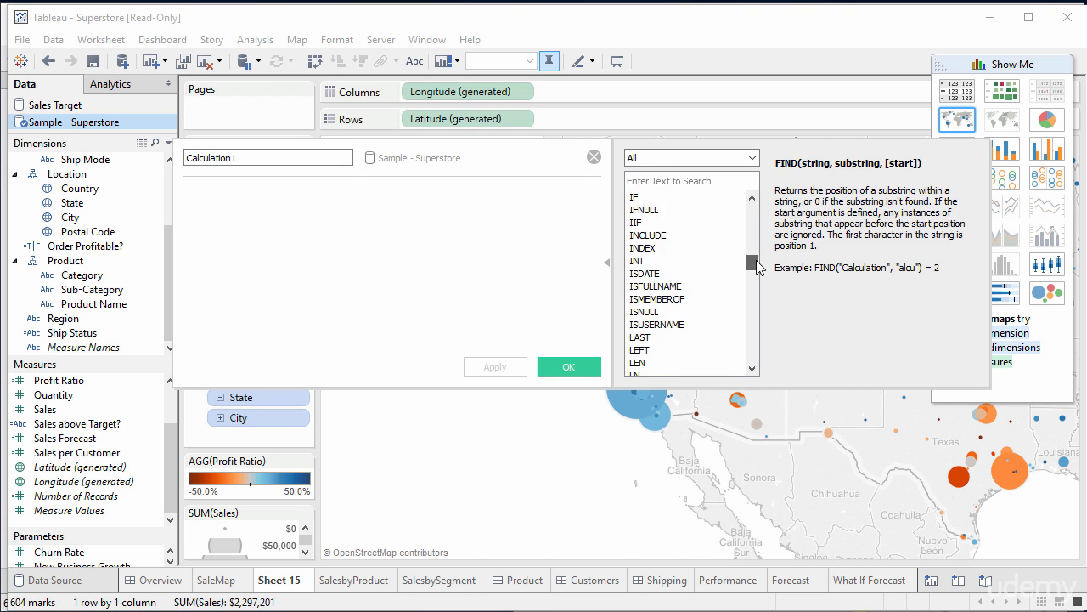
pyautogui.click(672, 198)
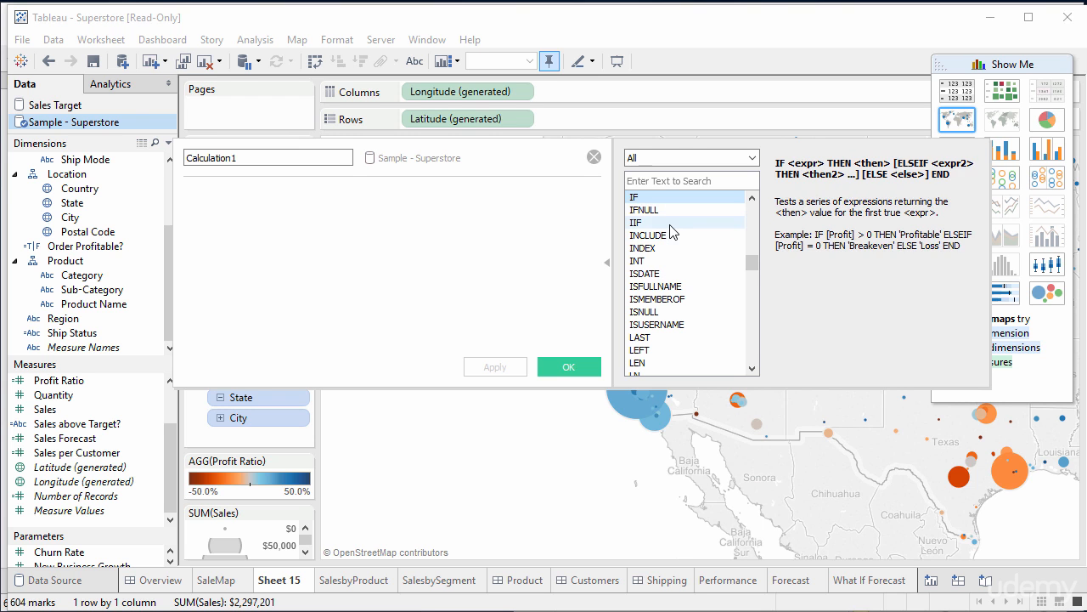
pyautogui.click(673, 224)
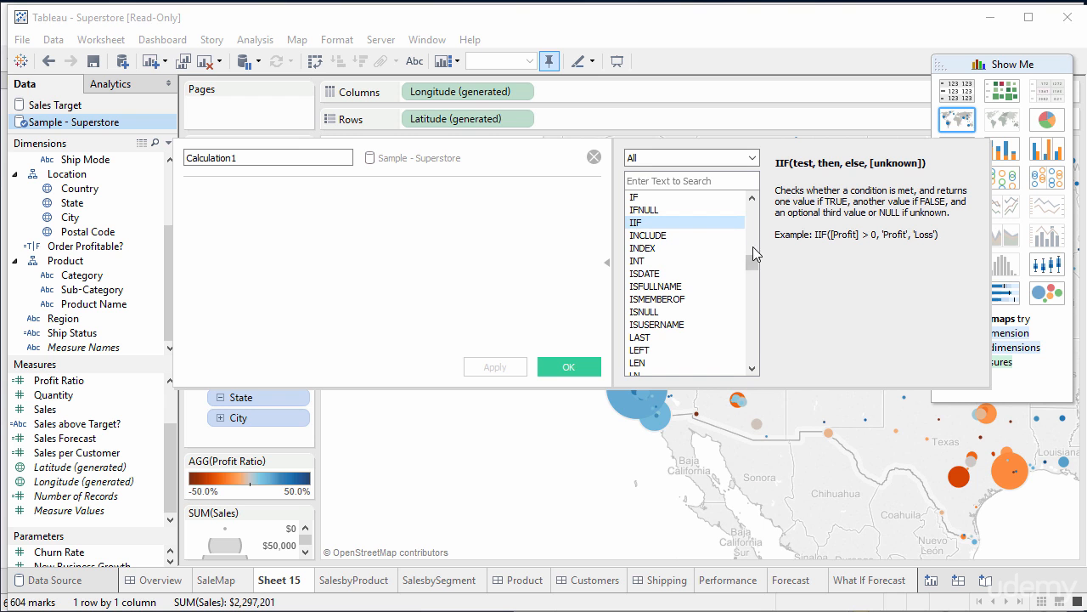
pyautogui.click(754, 285)
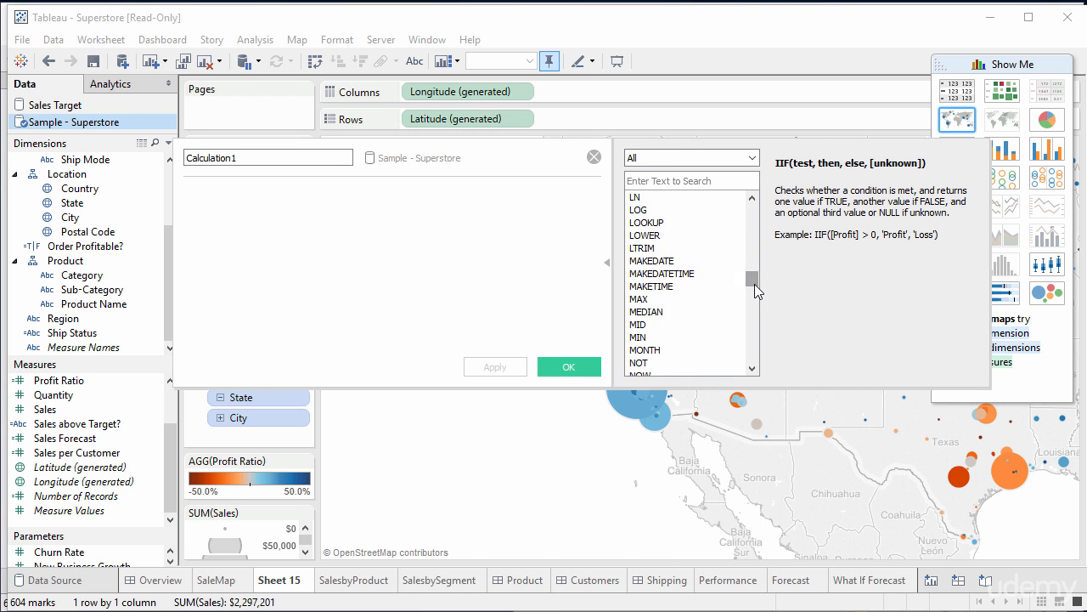
pyautogui.moveTo(755, 284); pyautogui.dragTo(752, 219)
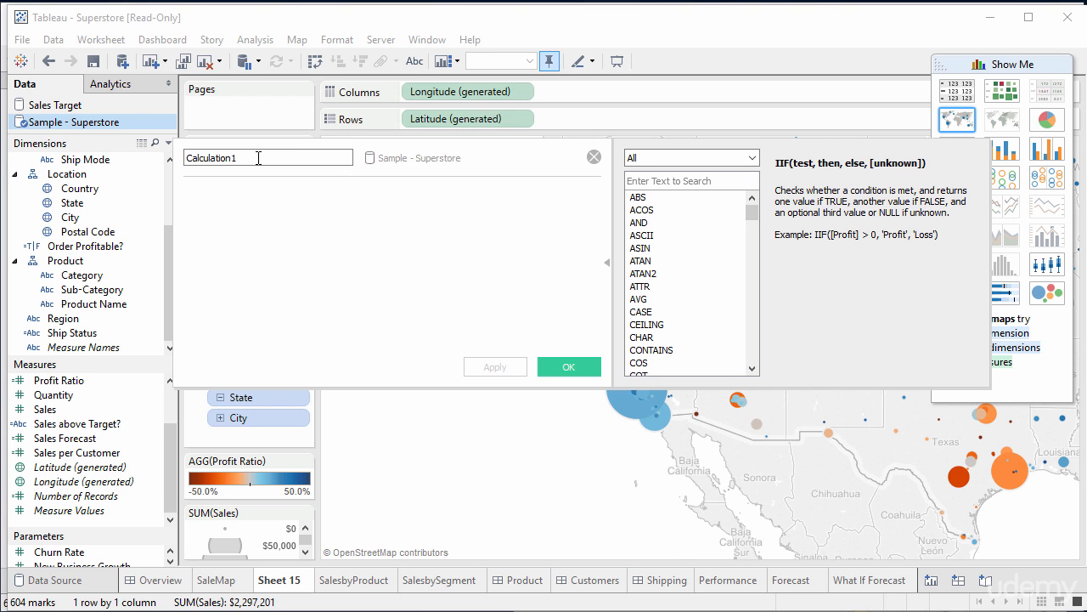
# Name the calculated field AreSalesMoreThan10,000 and insert the IIF function into its formula
pyautogui.moveTo(244, 160); pyautogui.dragTo(183, 146)
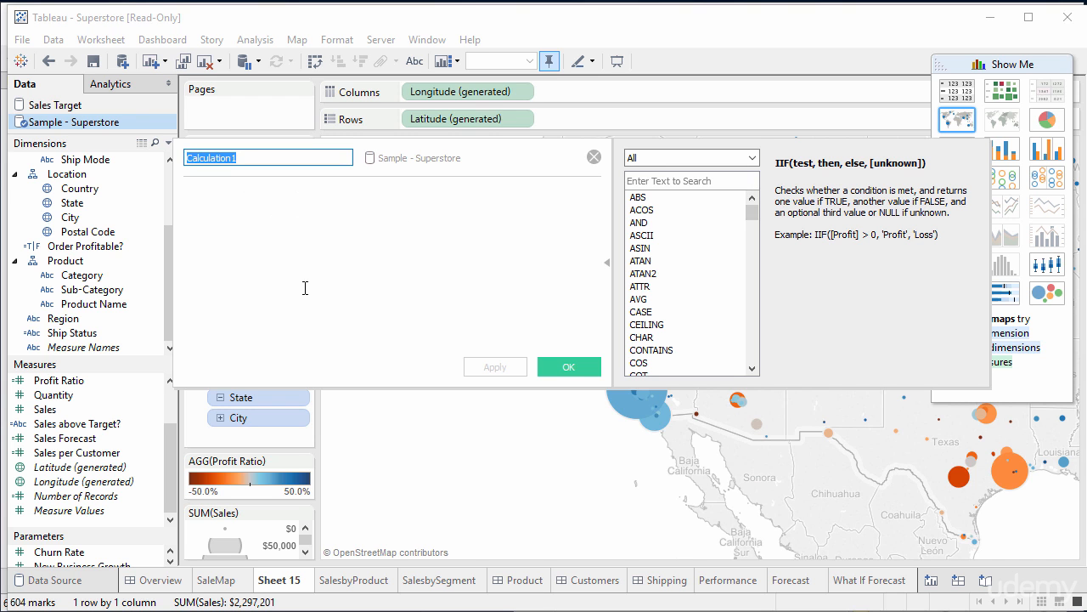
pyautogui.write('AreSalesMoreThan10,000')
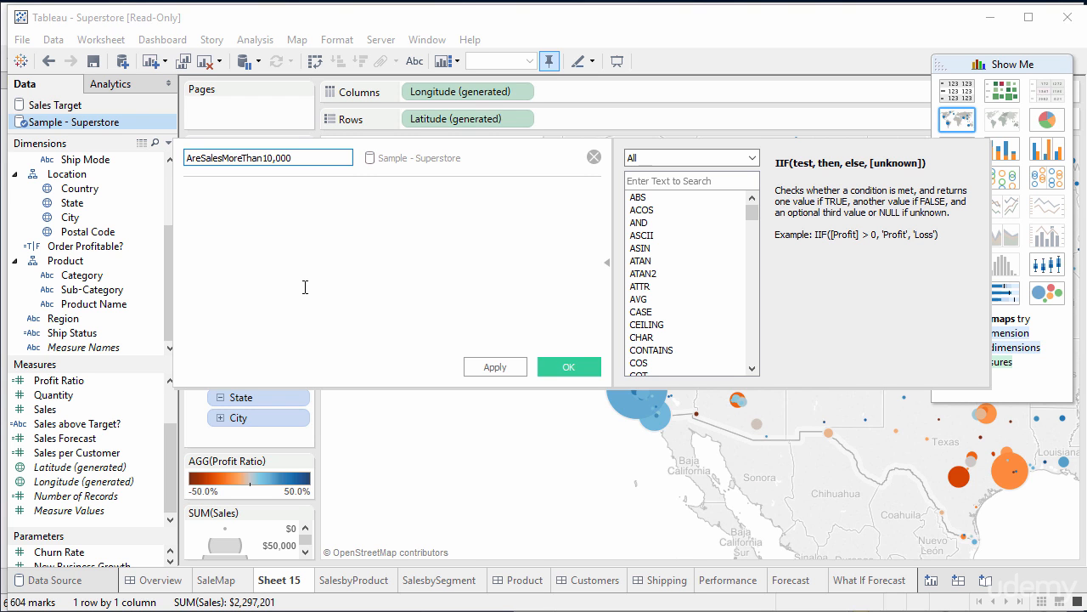
pyautogui.click(326, 236)
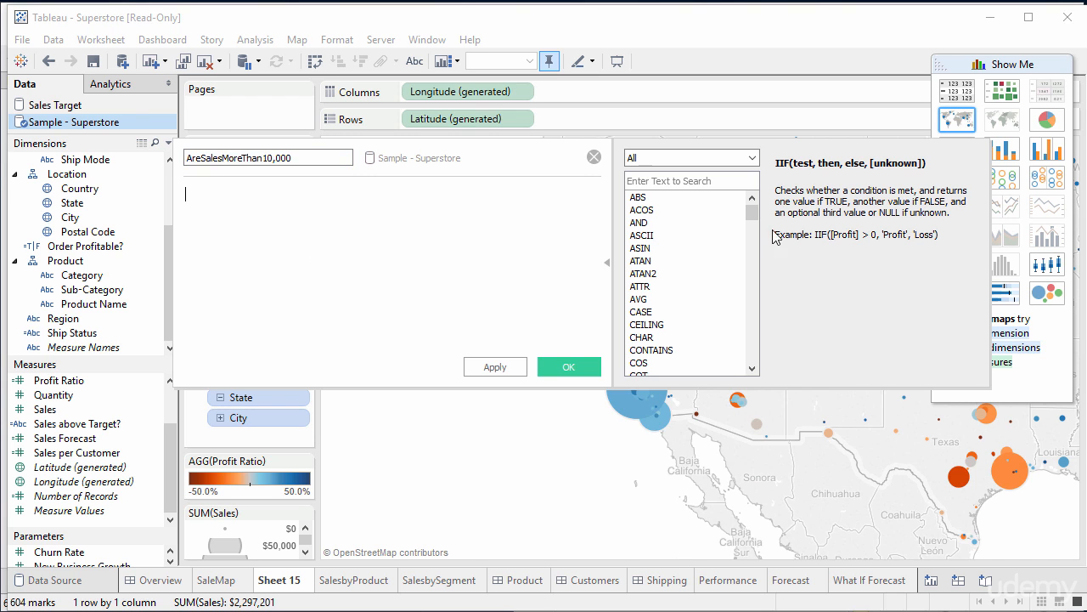
pyautogui.moveTo(752, 214); pyautogui.dragTo(752, 264)
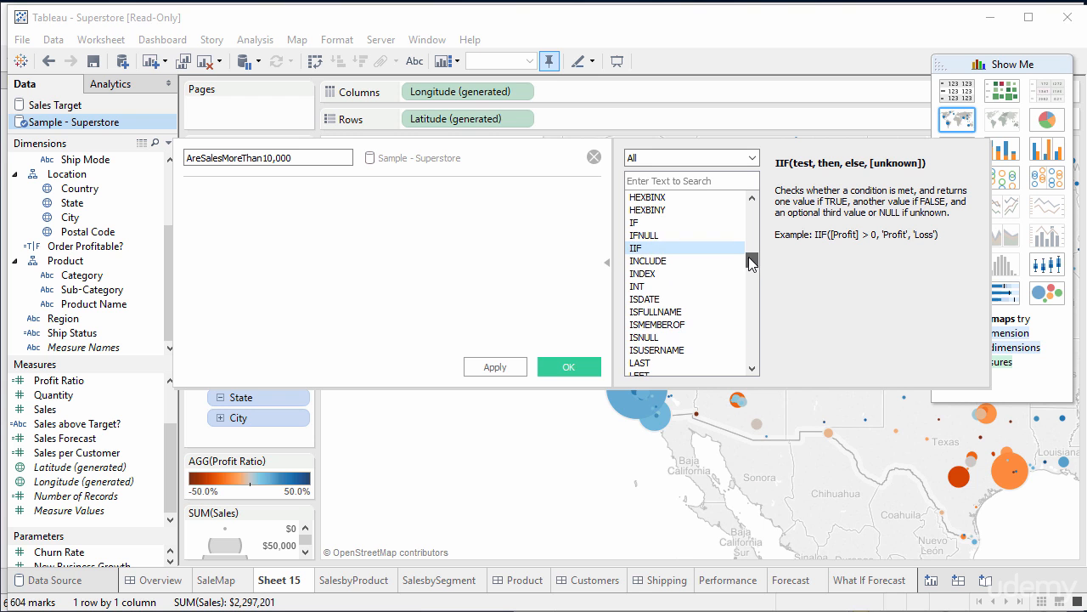
pyautogui.click(644, 249)
pyautogui.doubleClick(644, 249)
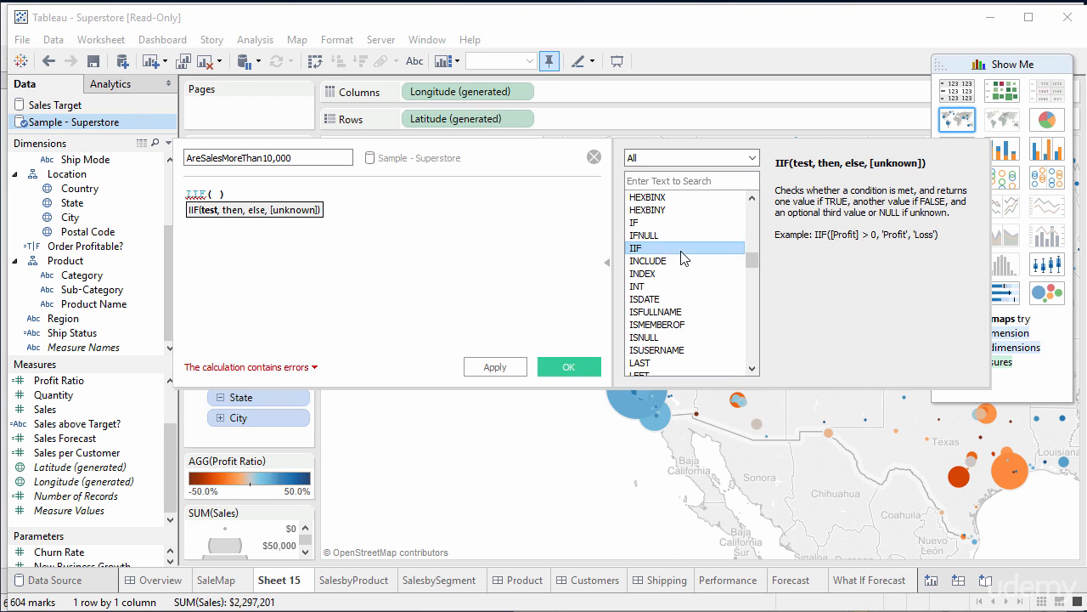
# Complete the formula as IIF([Sales]>10000,'Y','N') and save the calculated field
pyautogui.click(316, 368)
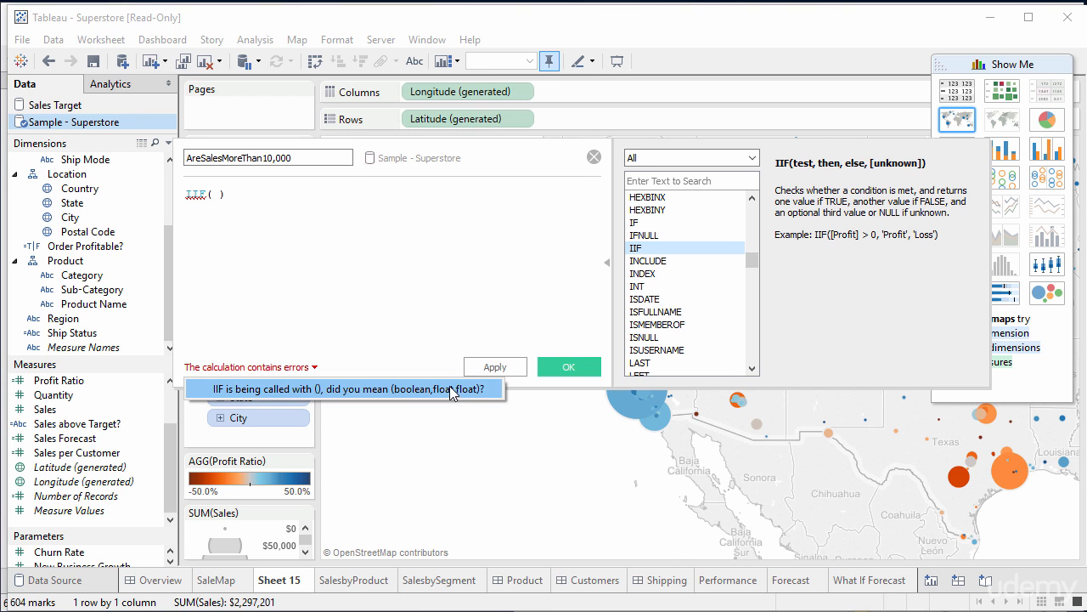
pyautogui.press('BackSpace')
pyautogui.press('BackSpace')
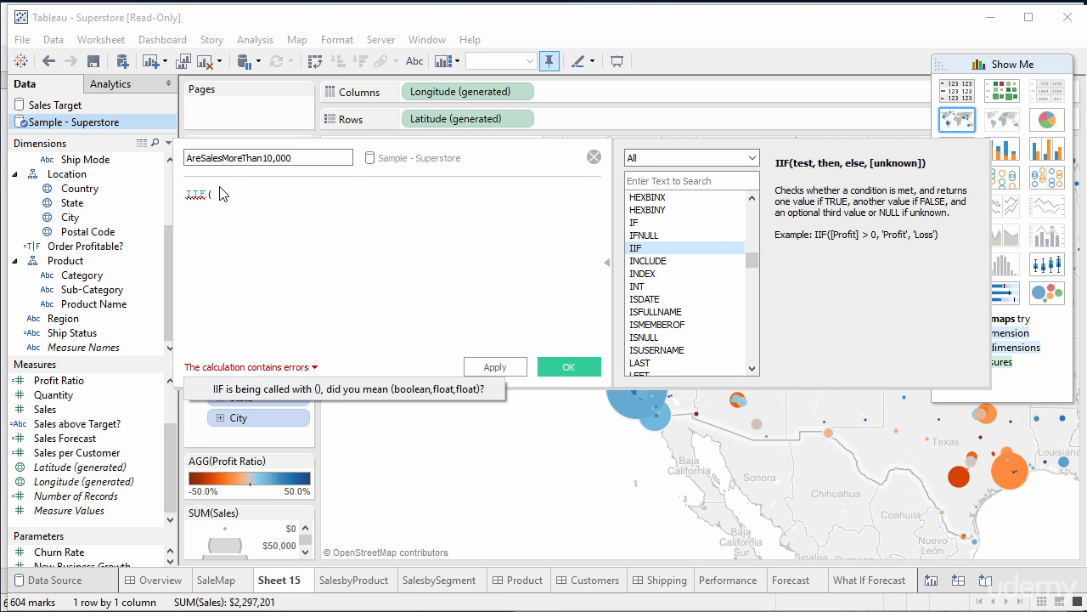
pyautogui.click(220, 193)
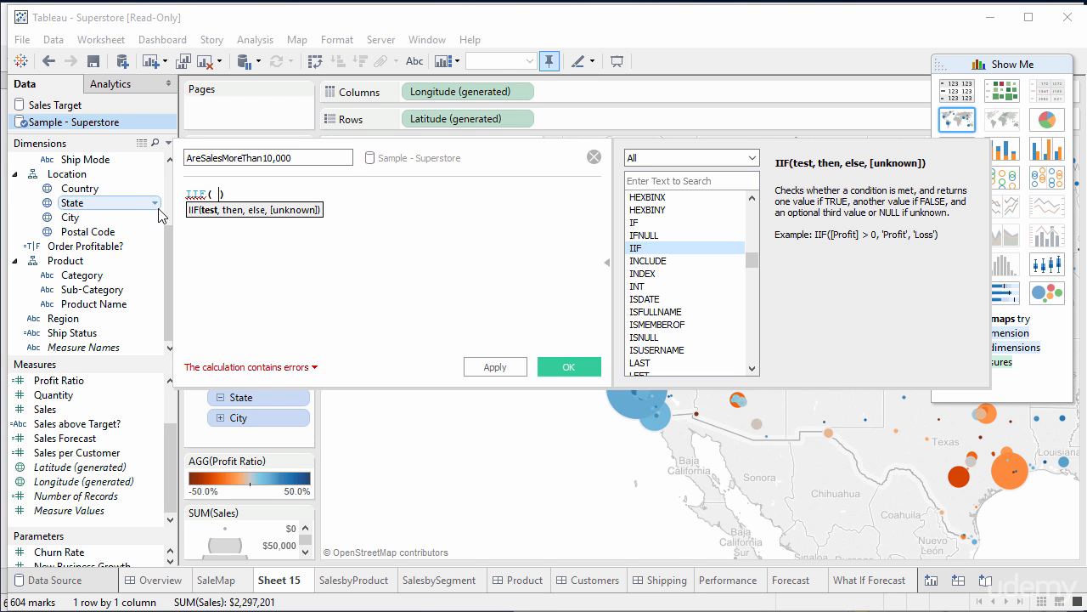
pyautogui.write('Sal')
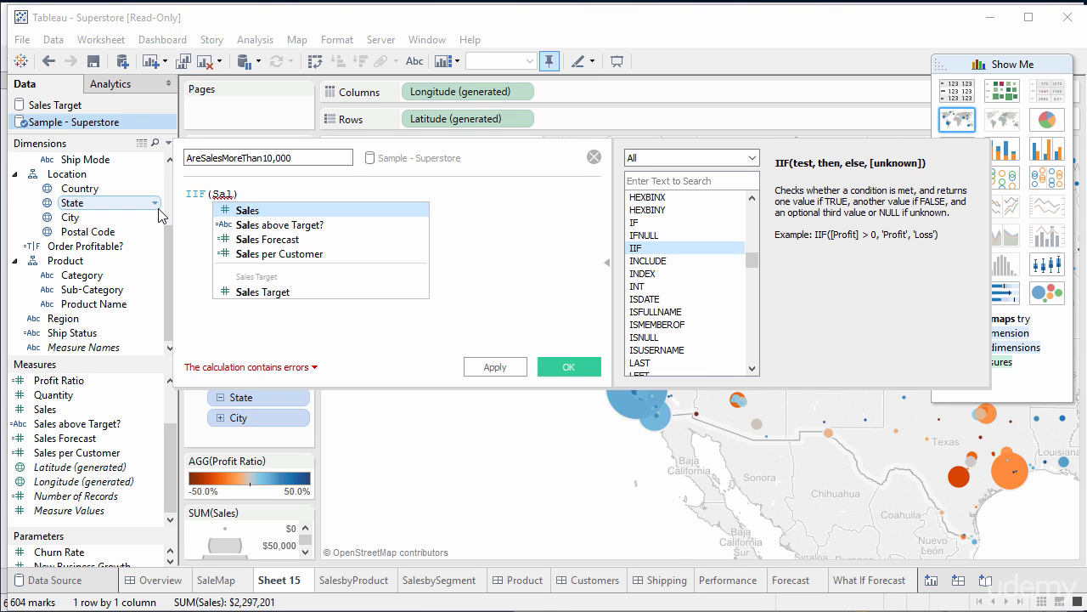
pyautogui.click(238, 209)
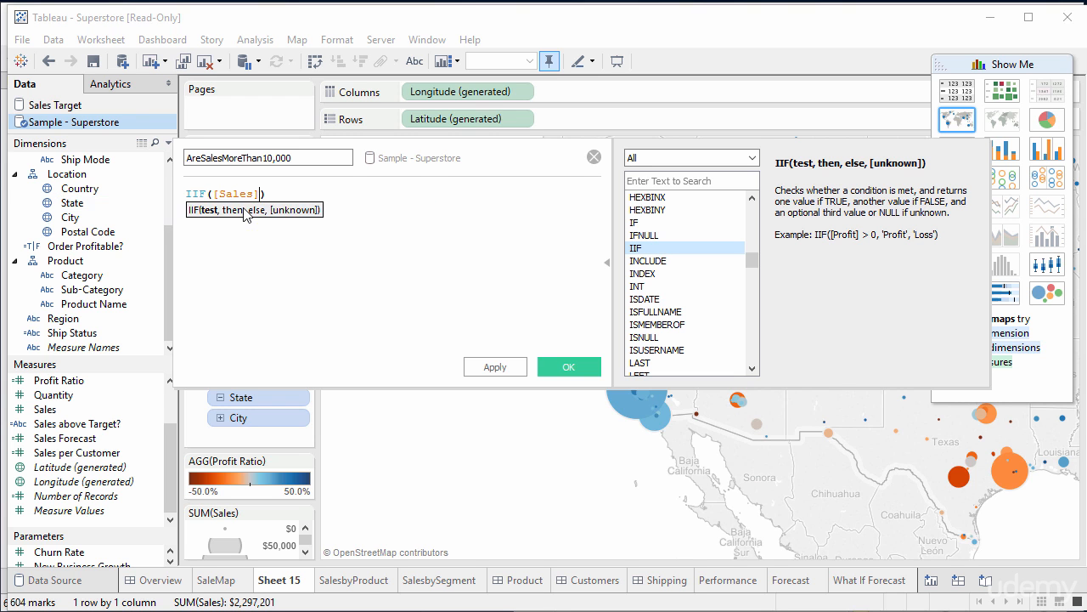
pyautogui.write('>10000,')
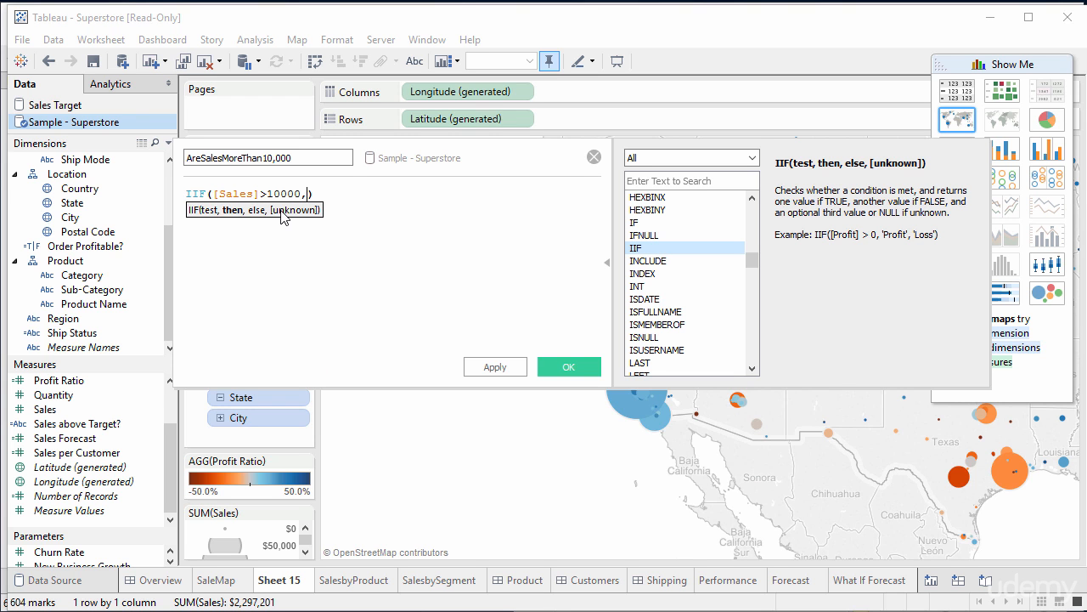
pyautogui.write(" 'Y','N'")
pyautogui.click(395, 200)
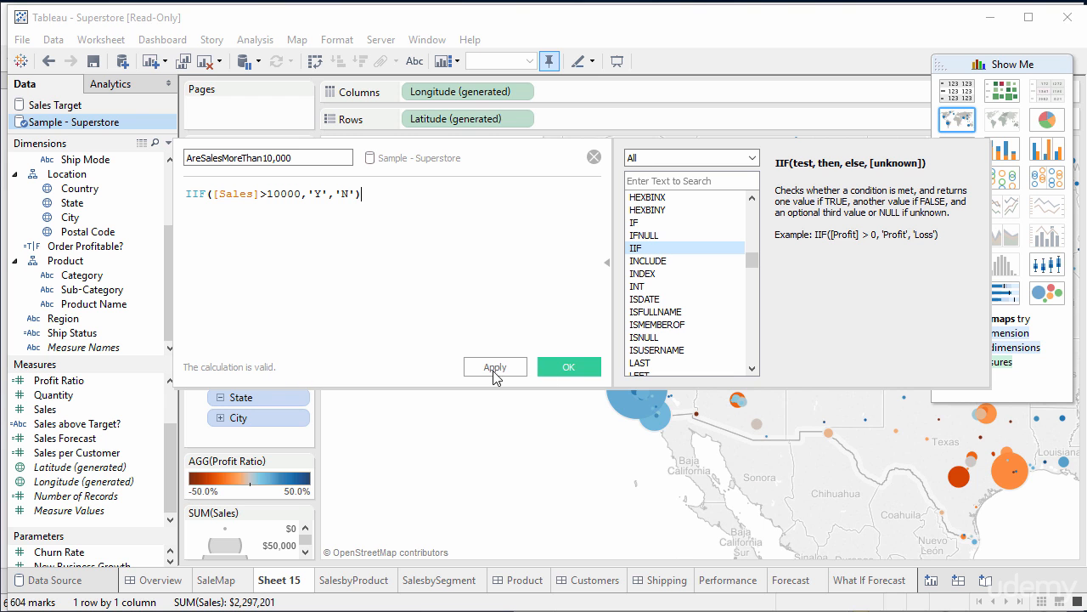
pyautogui.click(551, 367)
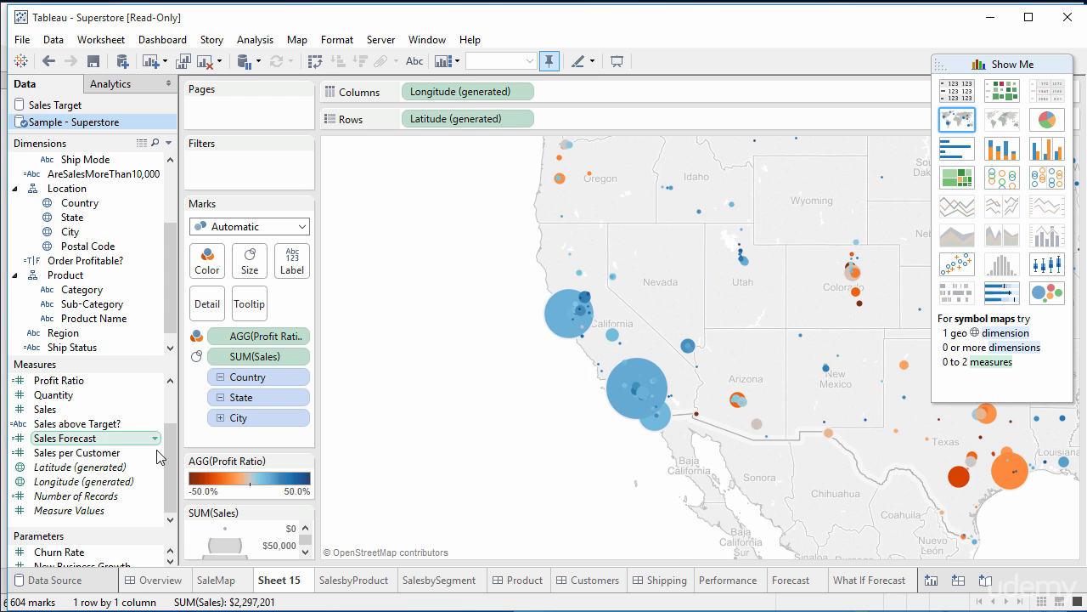
# Filter the sheet by the AreSalesMoreThan10,000 dimension, keeping only the value Y
pyautogui.moveTo(171, 467); pyautogui.dragTo(175, 410)
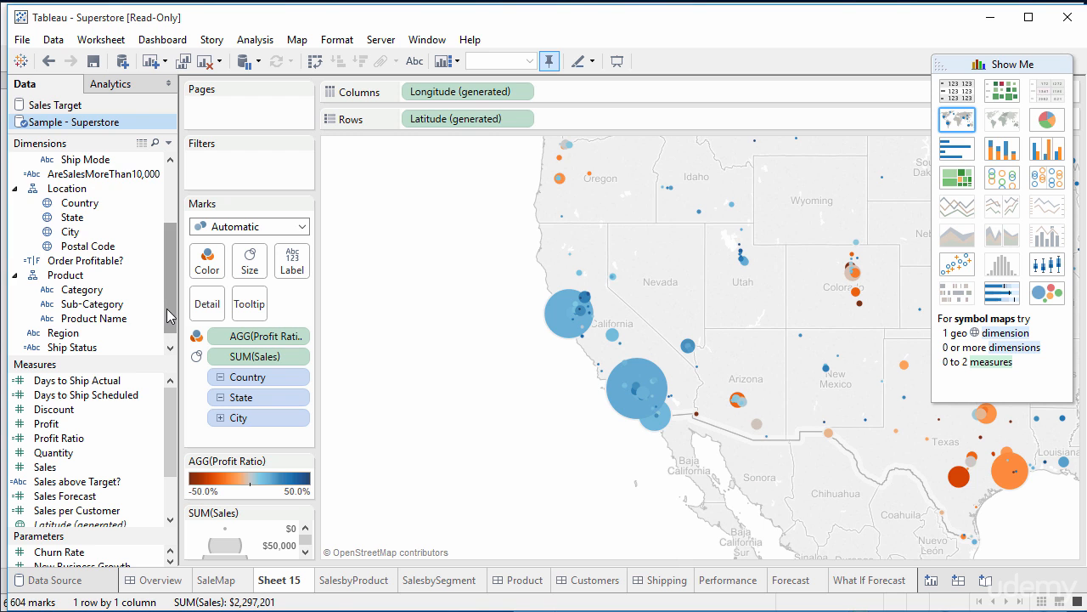
pyautogui.moveTo(171, 313); pyautogui.dragTo(173, 261)
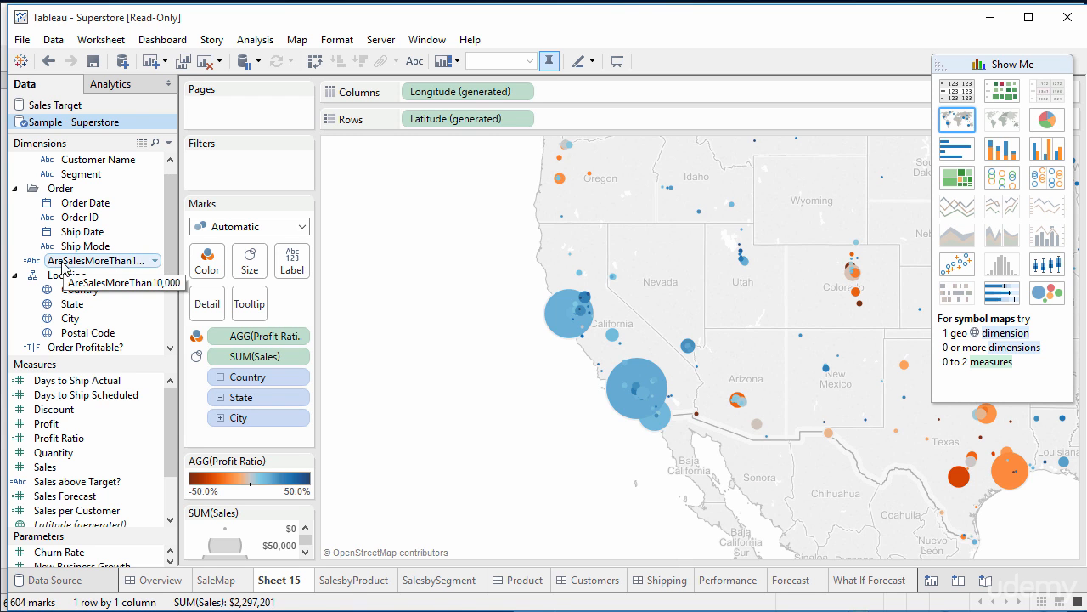
pyautogui.moveTo(62, 265); pyautogui.dragTo(212, 168)
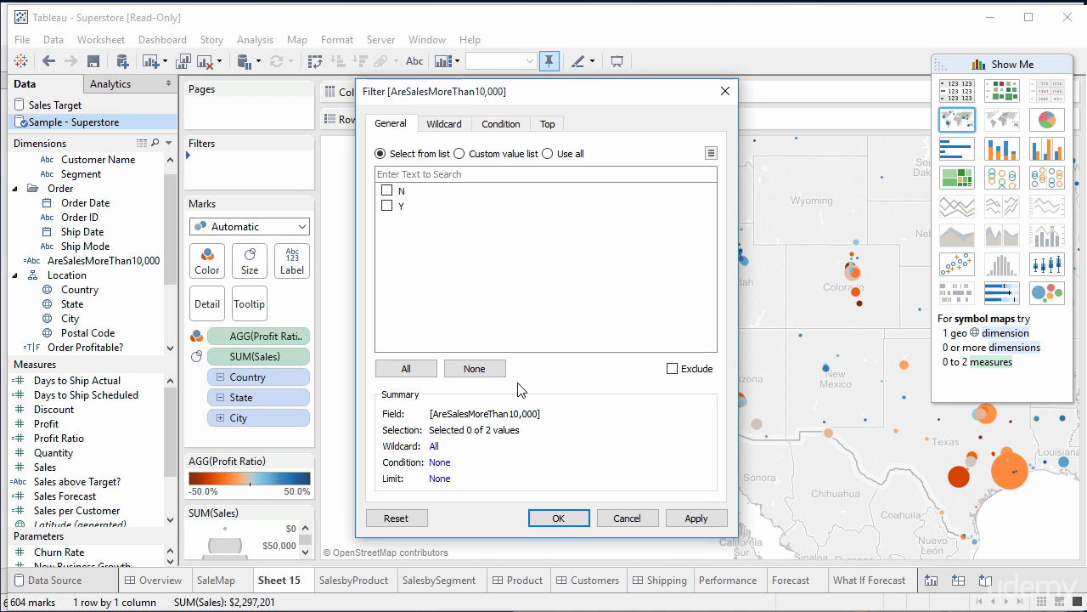
pyautogui.click(388, 208)
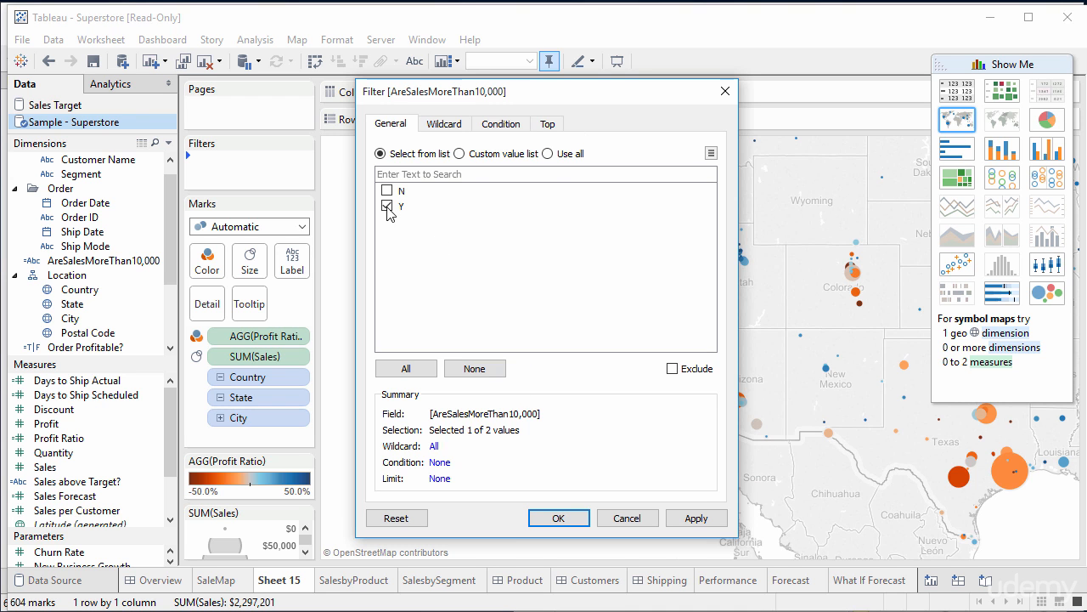
pyautogui.click(558, 518)
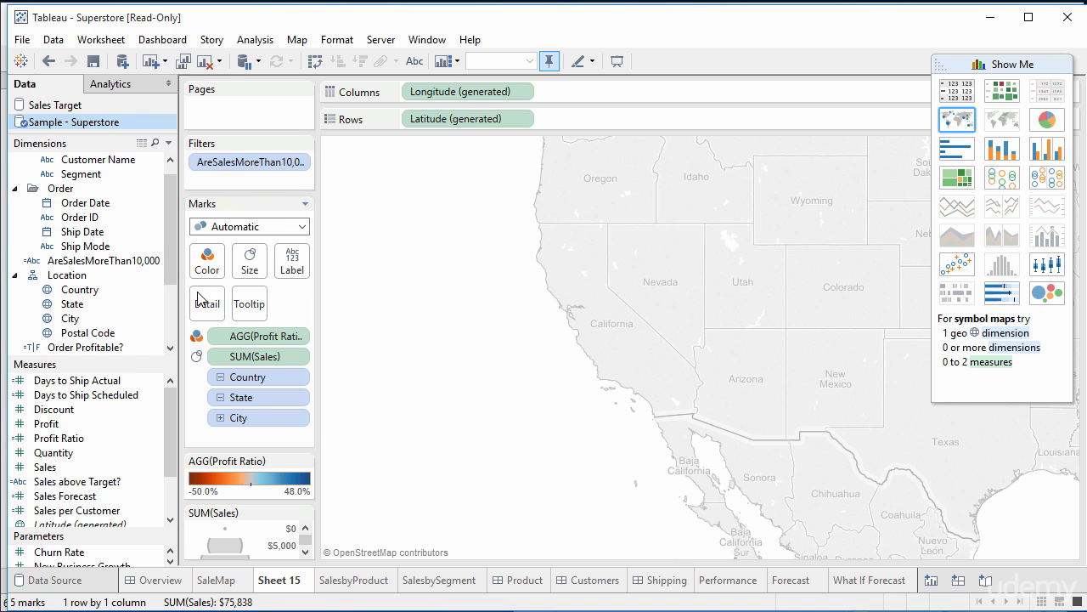
# Open the AreSalesMoreThan10,000 calculation for editing and look up the SUM function in the reference list
pyautogui.rightClick(153, 267)
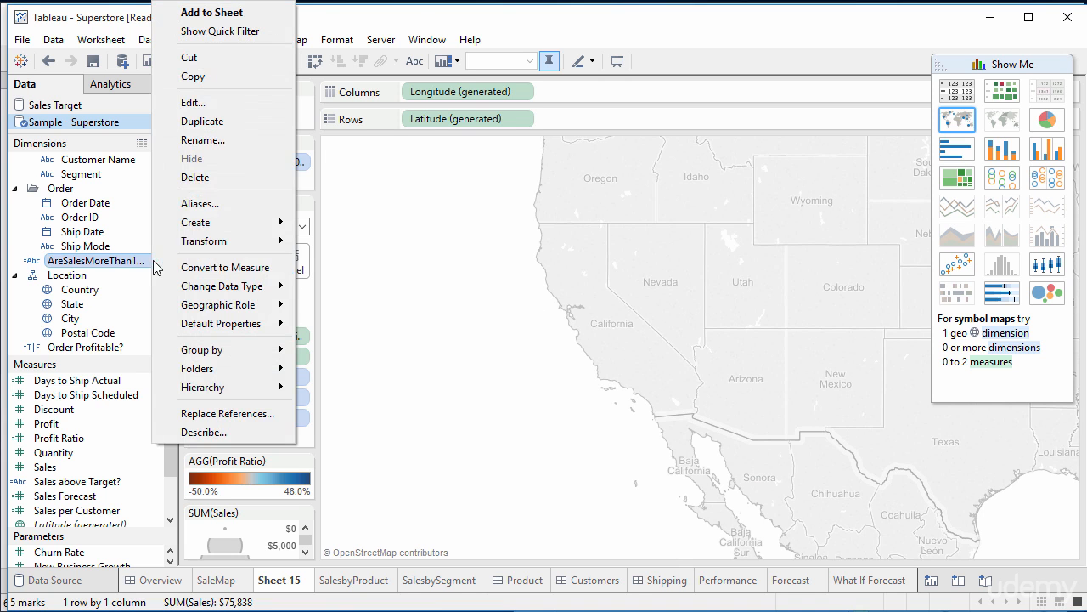
pyautogui.click(223, 103)
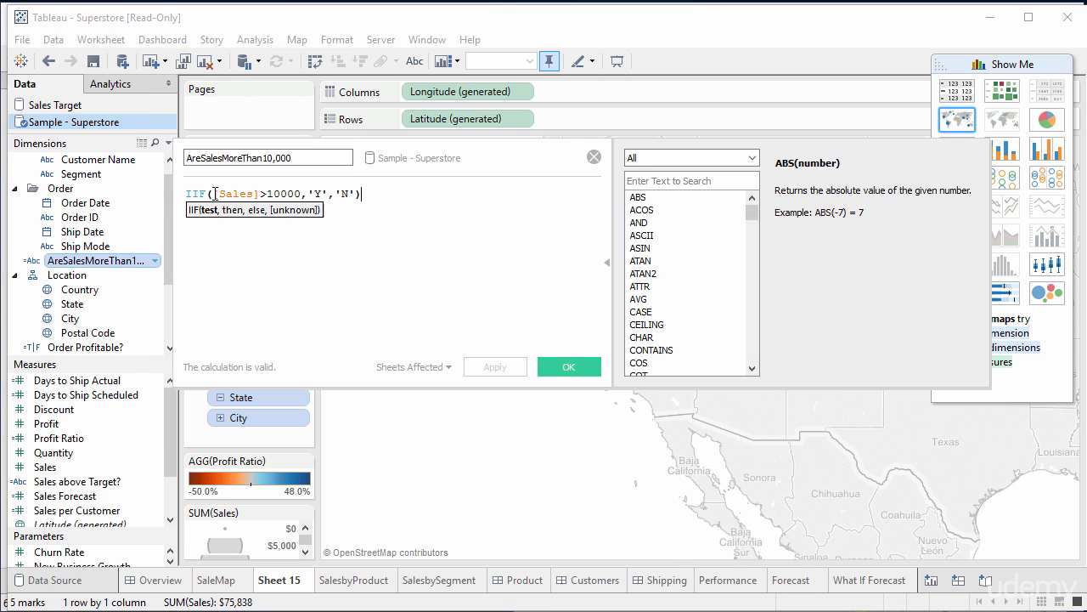
pyautogui.moveTo(212, 194); pyautogui.dragTo(301, 189)
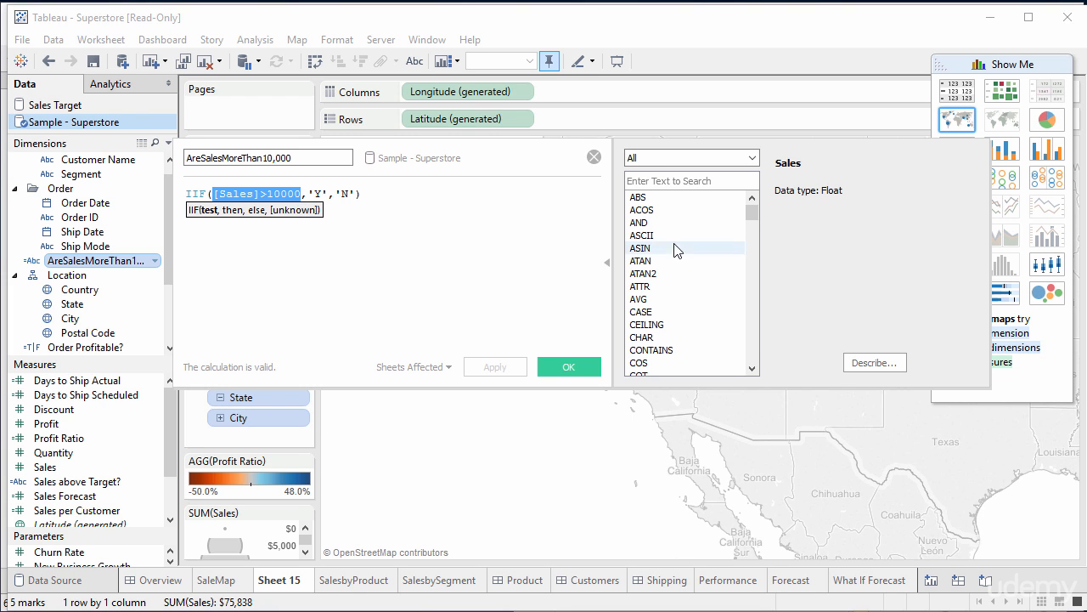
pyautogui.moveTo(752, 214); pyautogui.dragTo(752, 332)
pyautogui.click(663, 324)
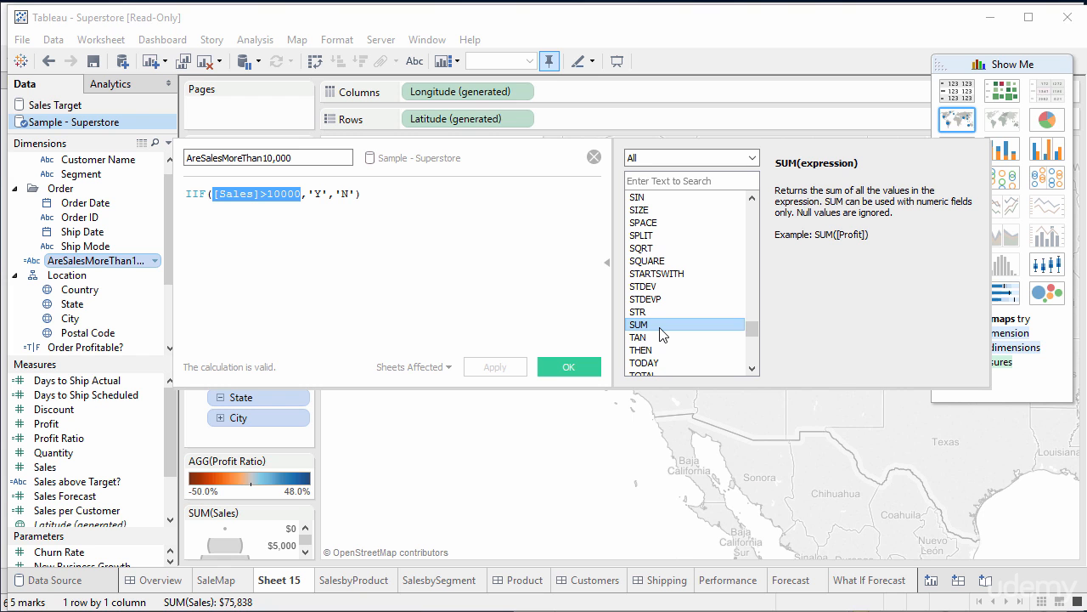
pyautogui.click(215, 195)
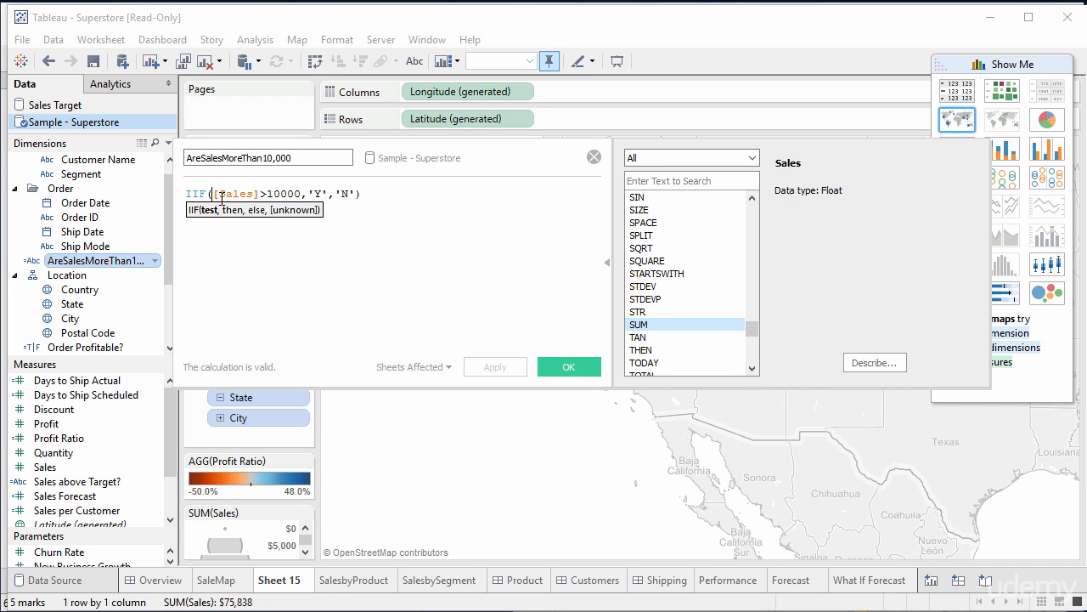
# Replace the whole formula with iif(SUM([Sales])>10000,'Y','N') and save the calculated field
pyautogui.moveTo(402, 196); pyautogui.dragTo(127, 190)
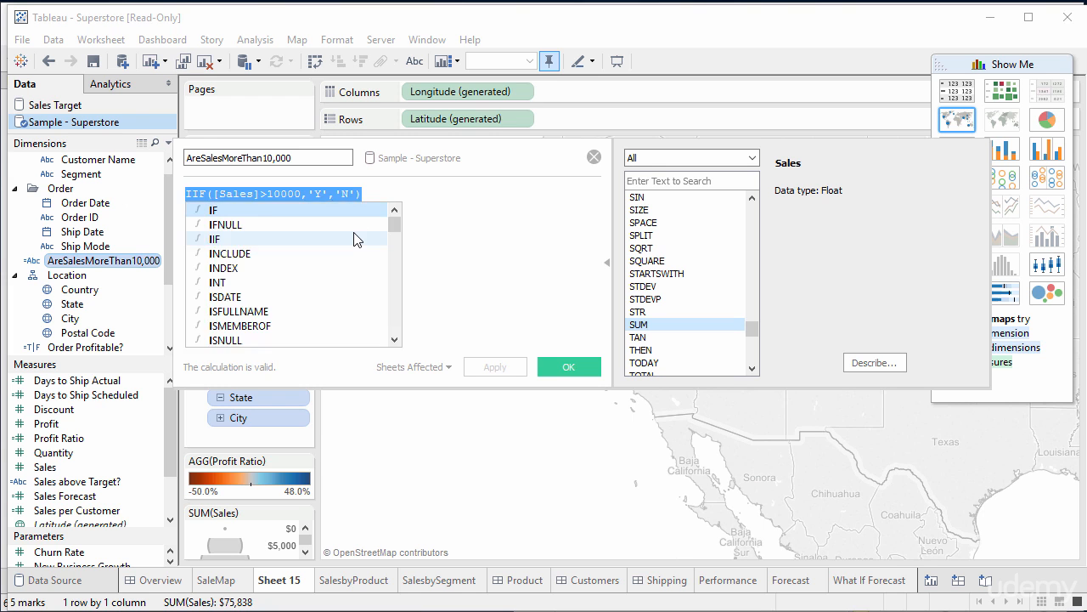
pyautogui.write('iif(')
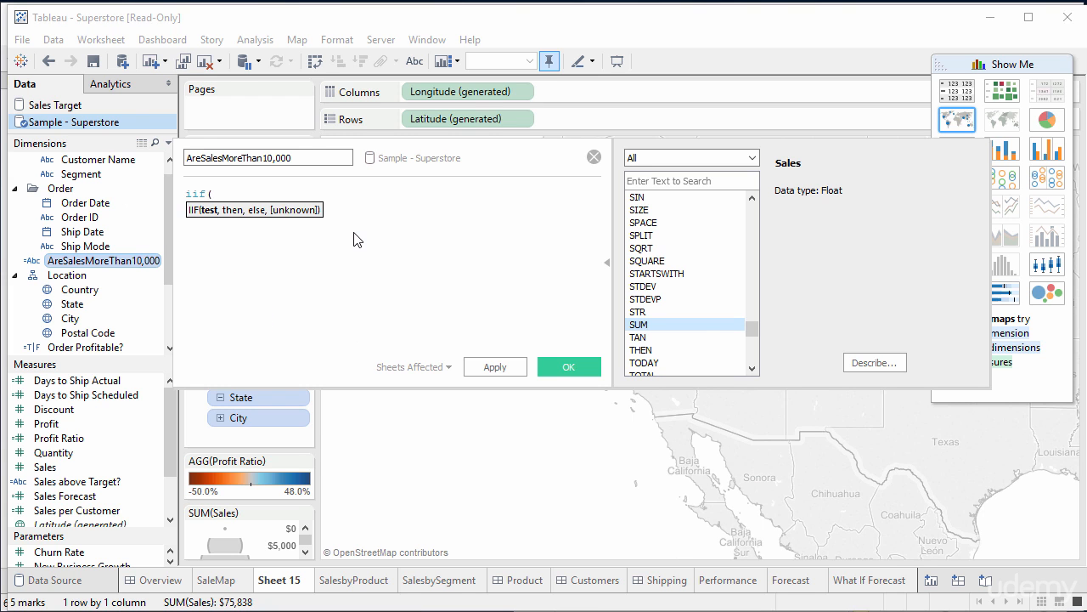
pyautogui.doubleClick(691, 326)
pyautogui.write('sa')
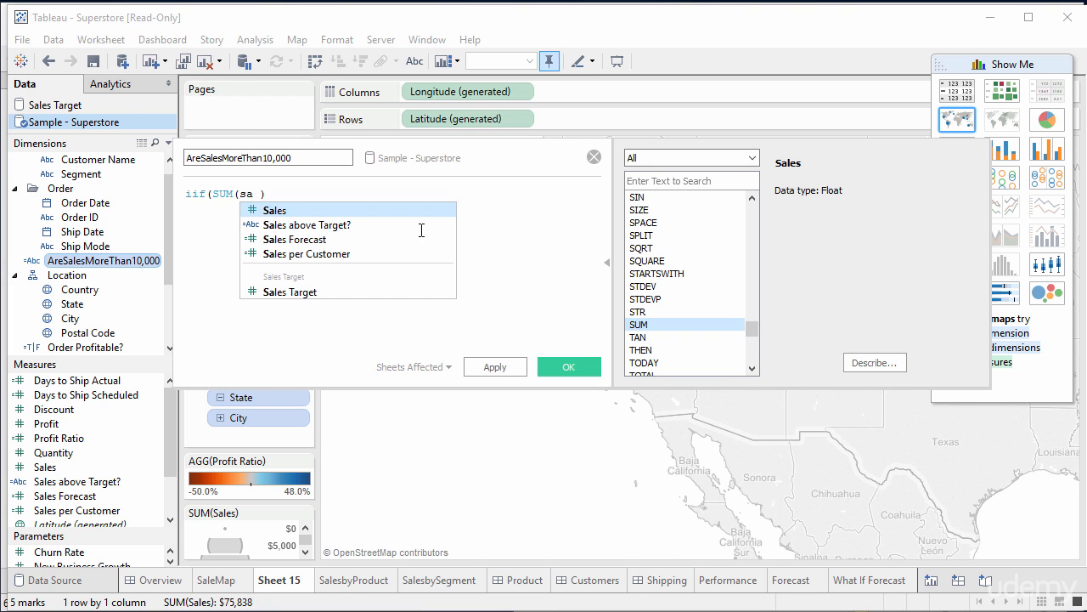
pyautogui.click(340, 210)
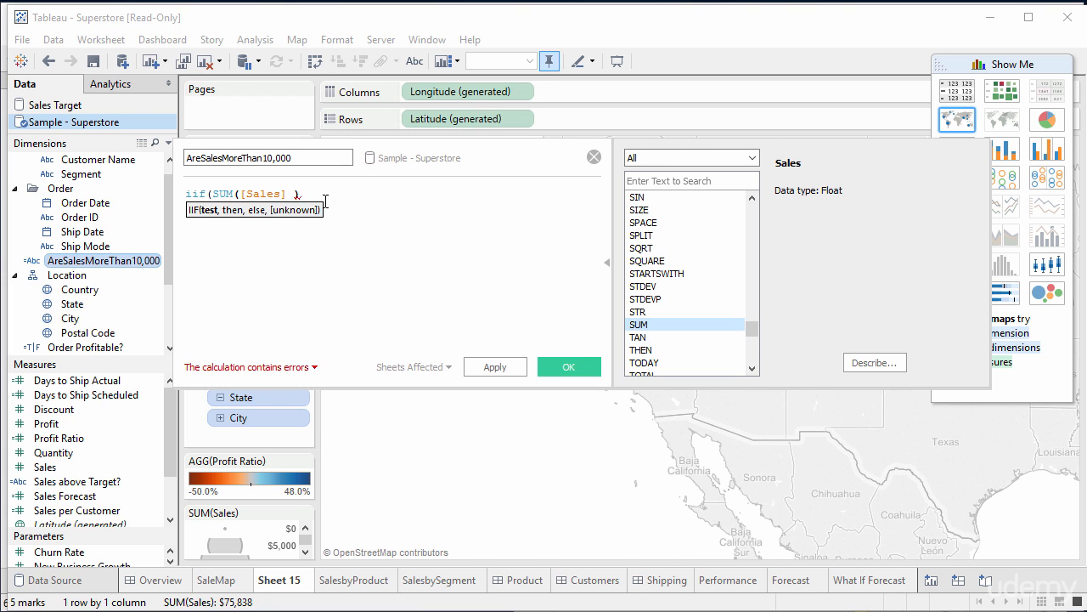
pyautogui.write('>10000,')
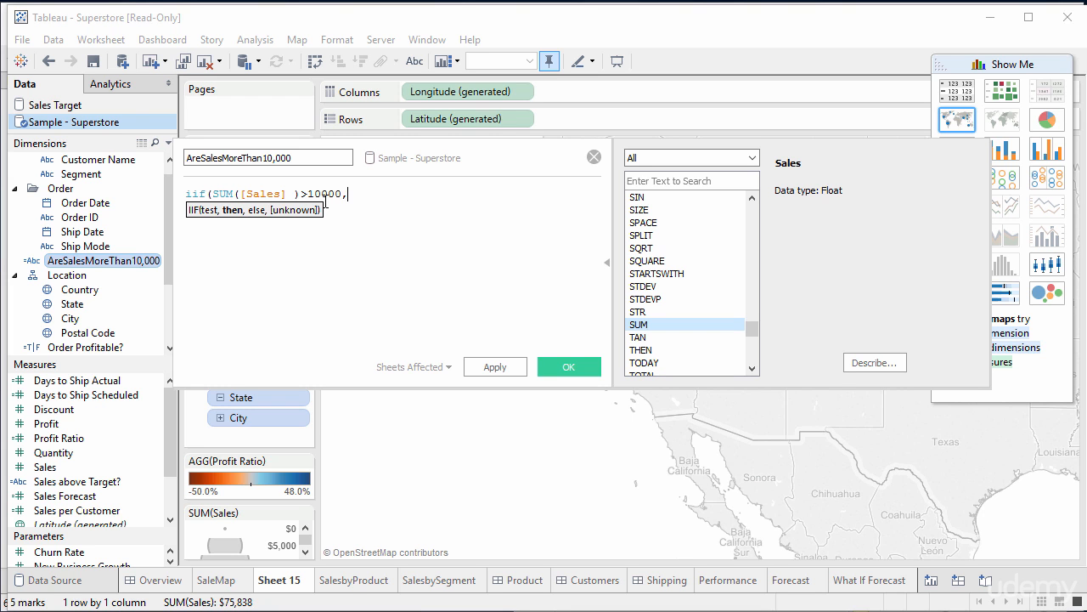
pyautogui.write("'Y','N')")
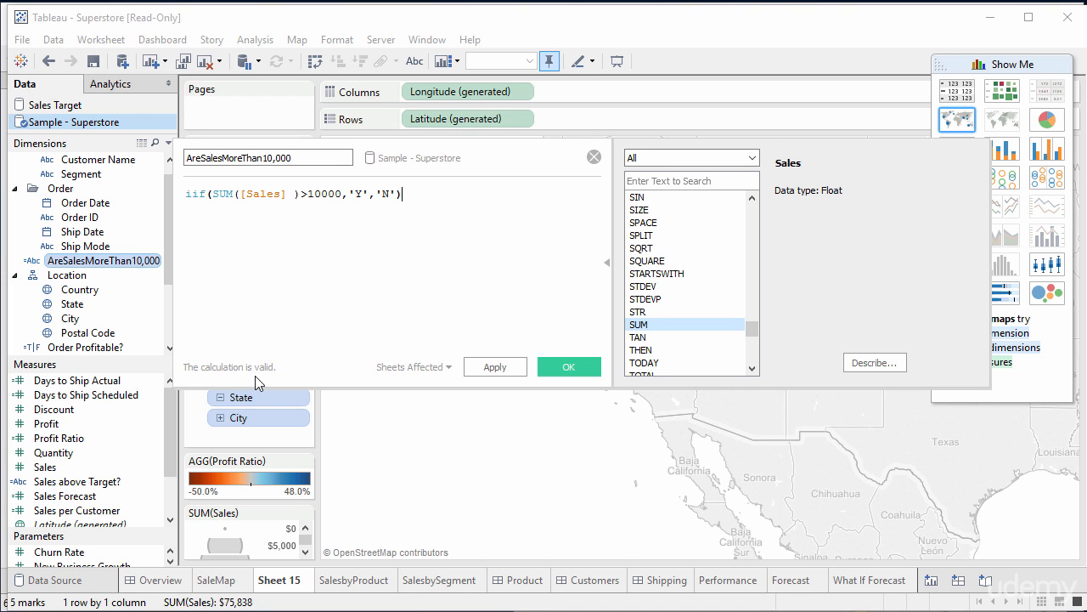
pyautogui.click(569, 366)
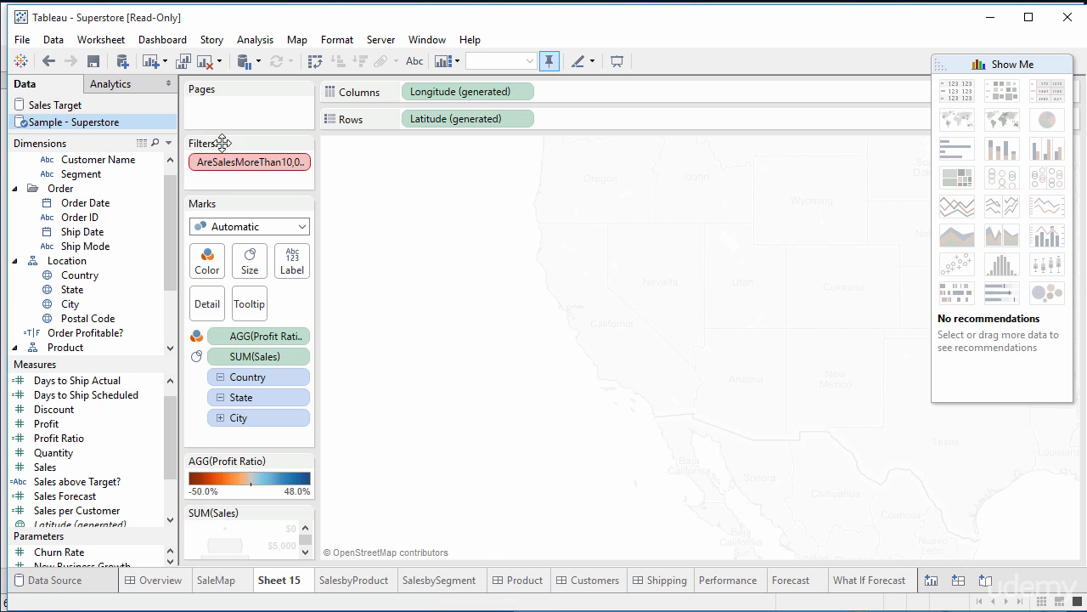
# Remove the AreSalesMoreThan10,000 filter from the sheet and locate the field among the measures
pyautogui.click(277, 168)
pyautogui.moveTo(277, 168); pyautogui.dragTo(163, 368)
pyautogui.moveTo(171, 454)
pyautogui.mouseDown()
pyautogui.moveTo(171, 498)
pyautogui.moveTo(170, 437)
pyautogui.mouseUp()
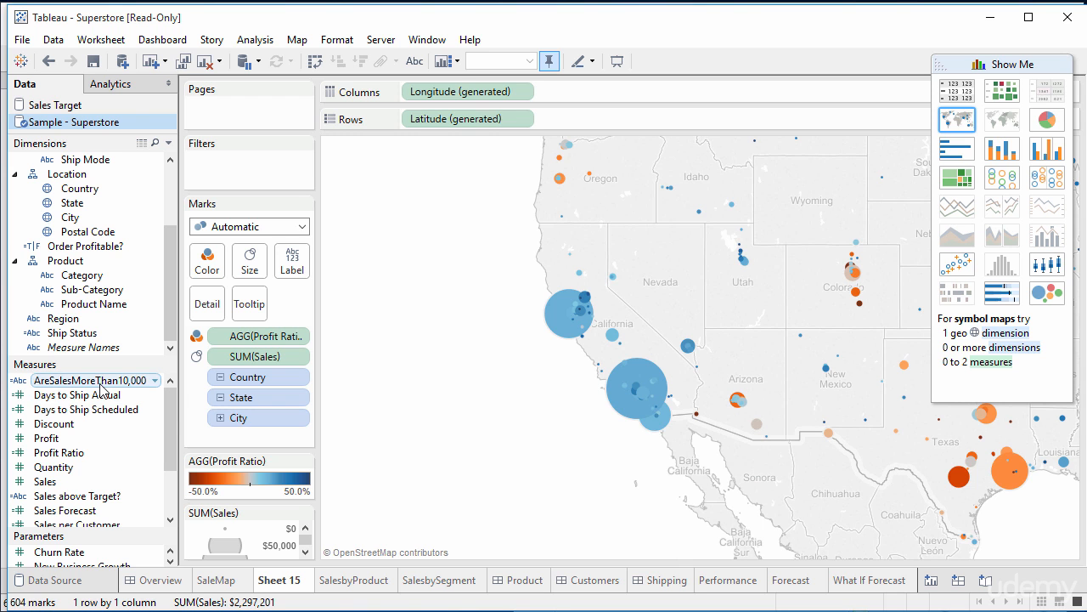
# Review the formula of the AreSalesMoreThan10,000 measure in its editor and close it without changes
pyautogui.moveTo(100, 389); pyautogui.dragTo(146, 387)
pyautogui.rightClick(158, 381)
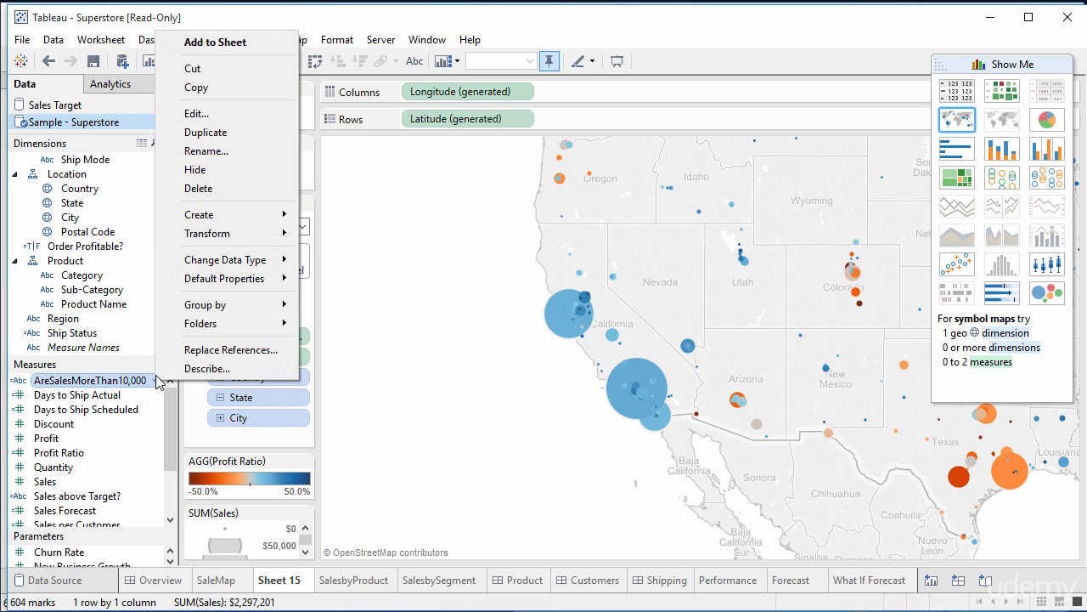
pyautogui.click(219, 115)
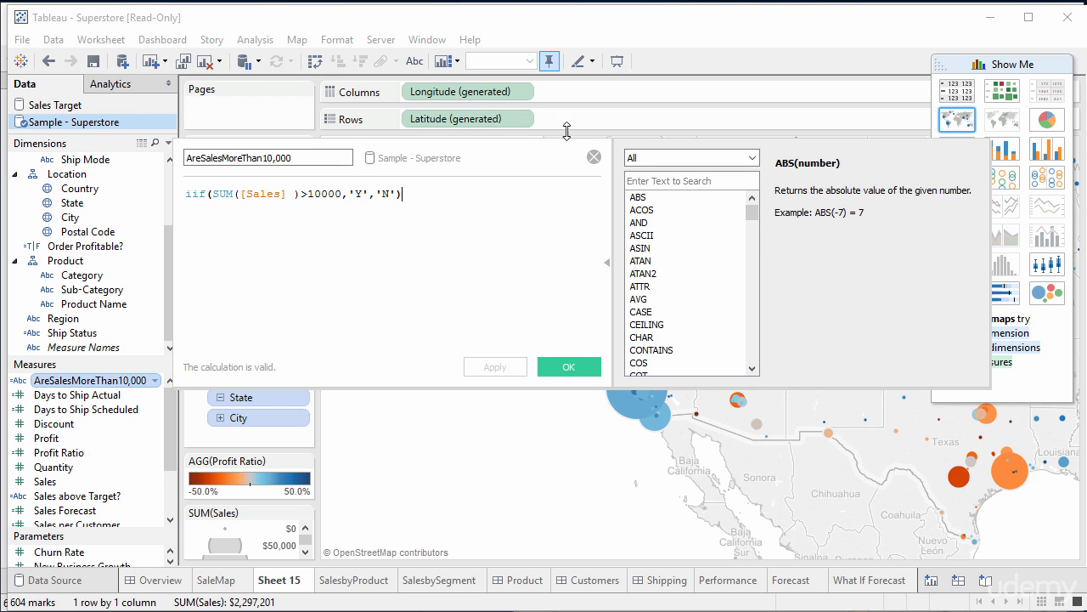
pyautogui.click(593, 157)
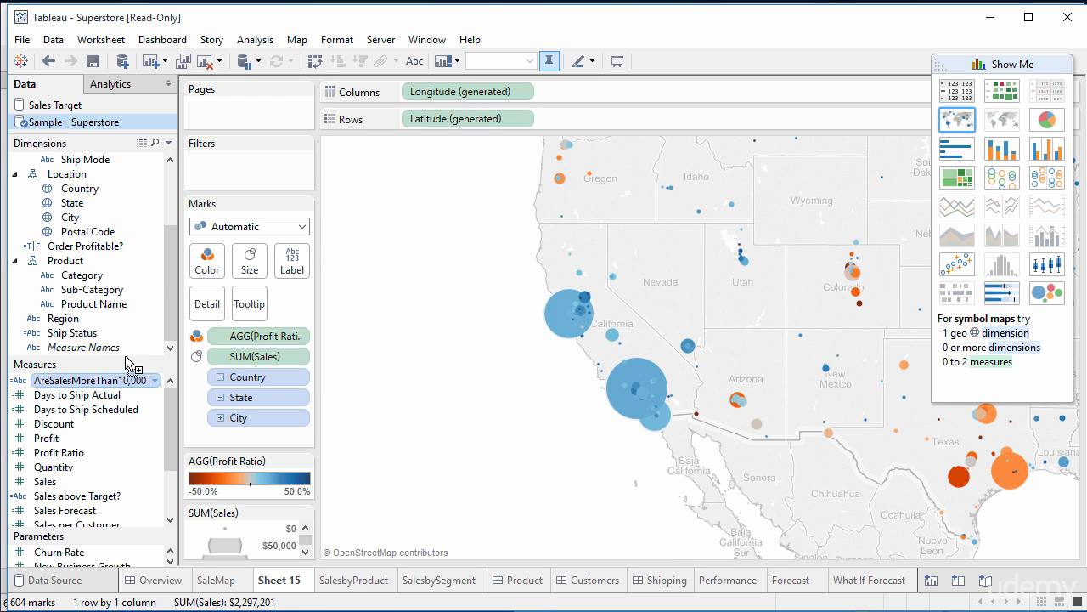
# Place the AreSalesMoreThan10,000 measure on the Pages shelf and show the page for Y
pyautogui.moveTo(127, 380); pyautogui.dragTo(253, 114)
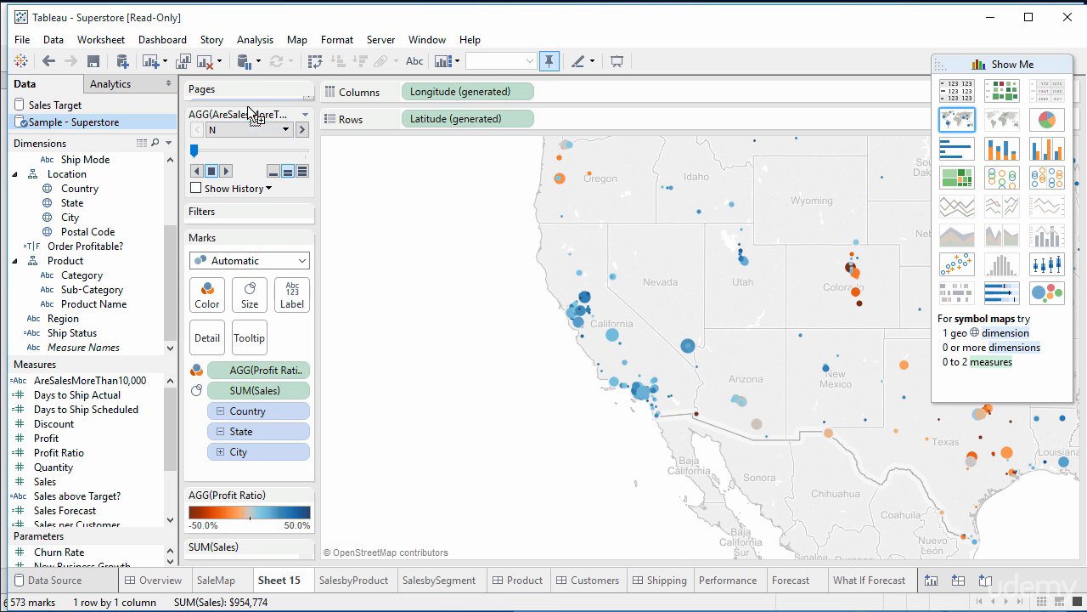
pyautogui.click(279, 132)
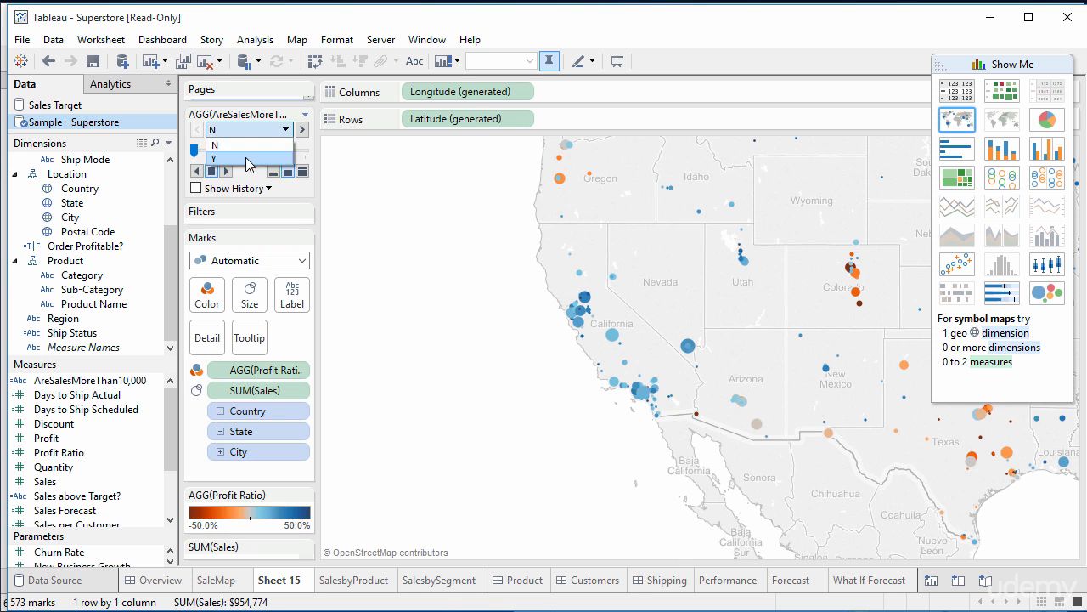
pyautogui.click(247, 158)
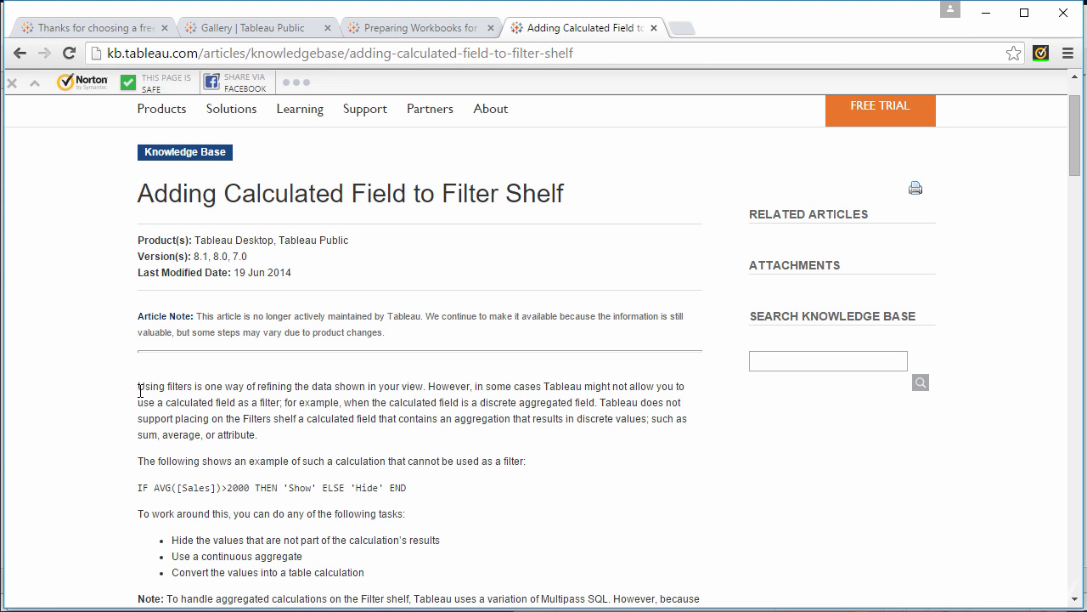
# Read the Tableau knowledge base article on adding calculated fields to the Filter shelf, highlighting the discrete-aggregate limitation and the example IF AVG([Sales]) calculation
pyautogui.moveTo(147, 385); pyautogui.dragTo(594, 406)
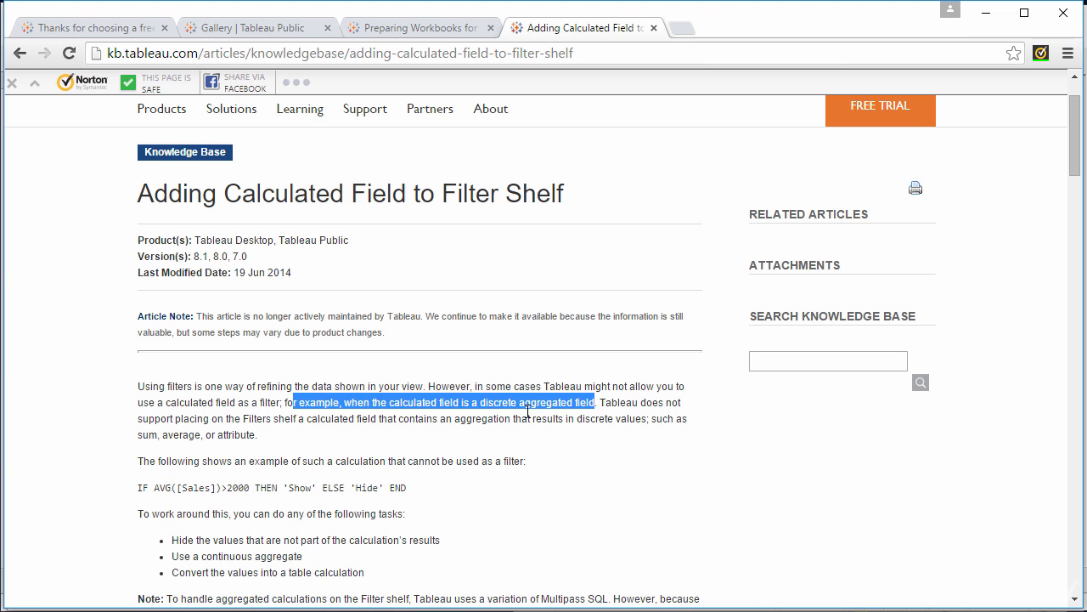
pyautogui.moveTo(605, 402); pyautogui.dragTo(647, 419)
pyautogui.click(434, 545)
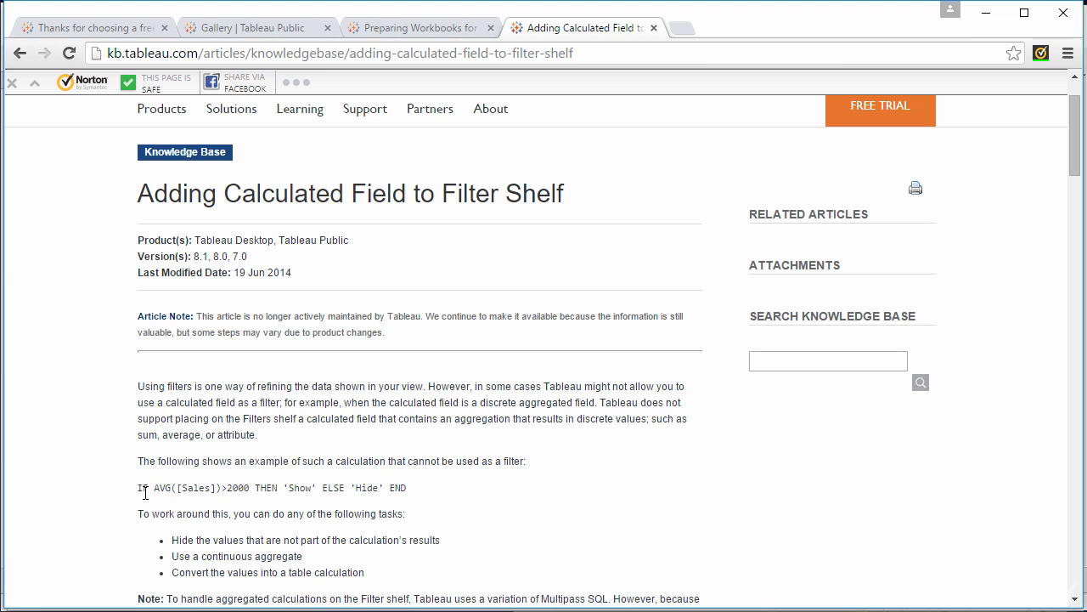
pyautogui.moveTo(145, 491); pyautogui.dragTo(422, 487)
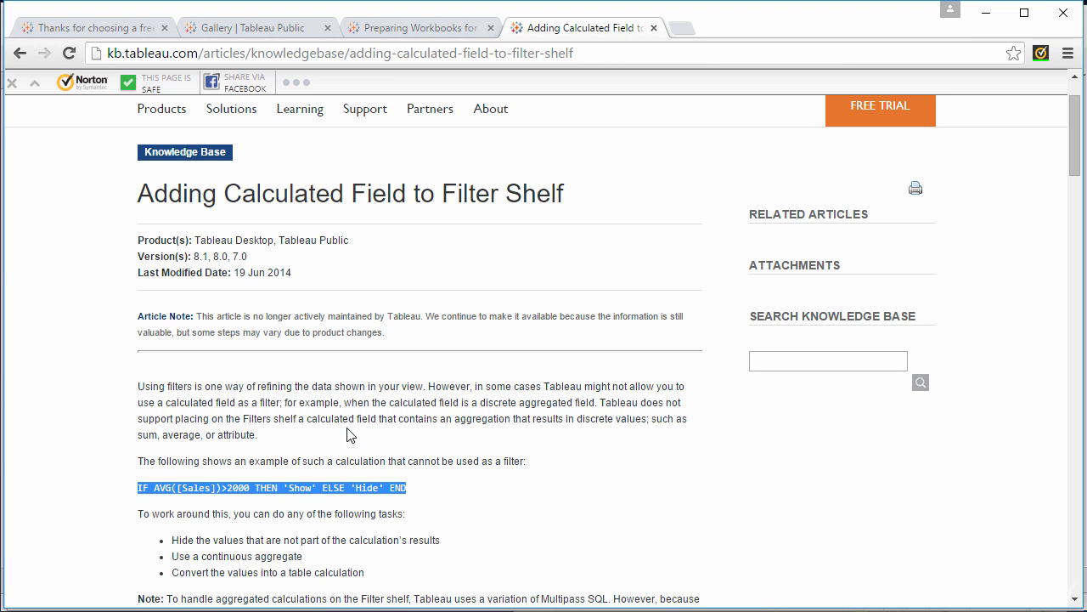
# Review the article's address and its section on converting the values into a table calculation with LOOKUP
pyautogui.click(593, 54)
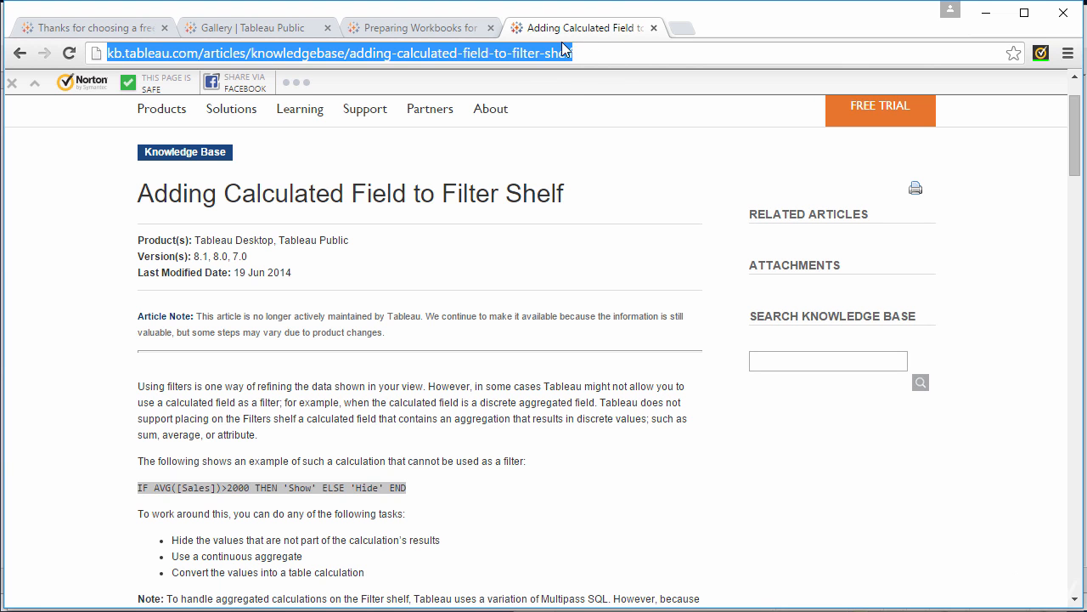
pyautogui.click(588, 245)
pyautogui.scroll(-20, 588, 244)
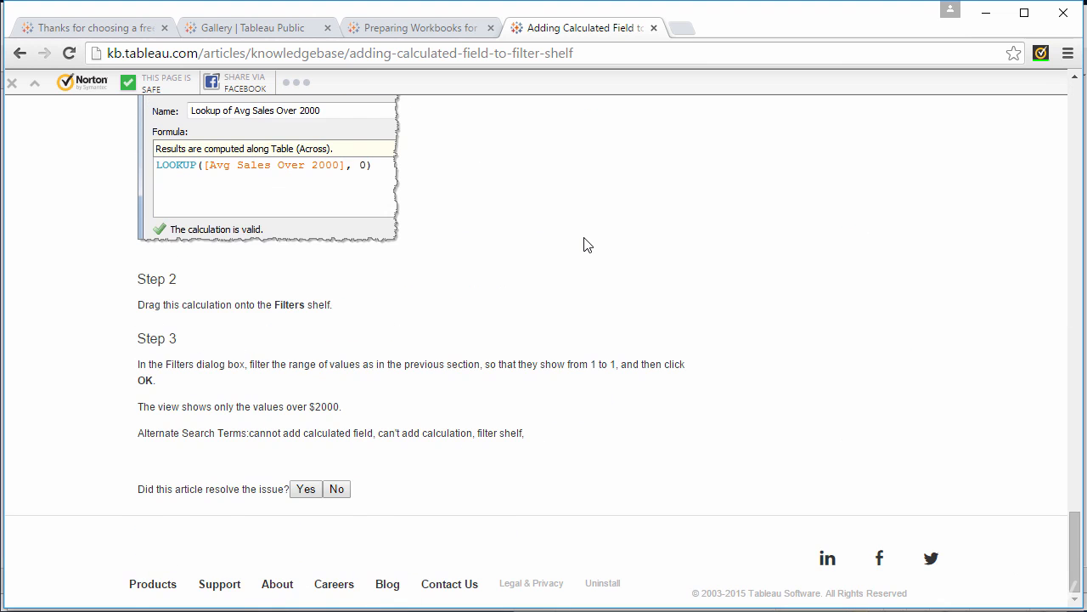
pyautogui.scroll(2, 585, 244)
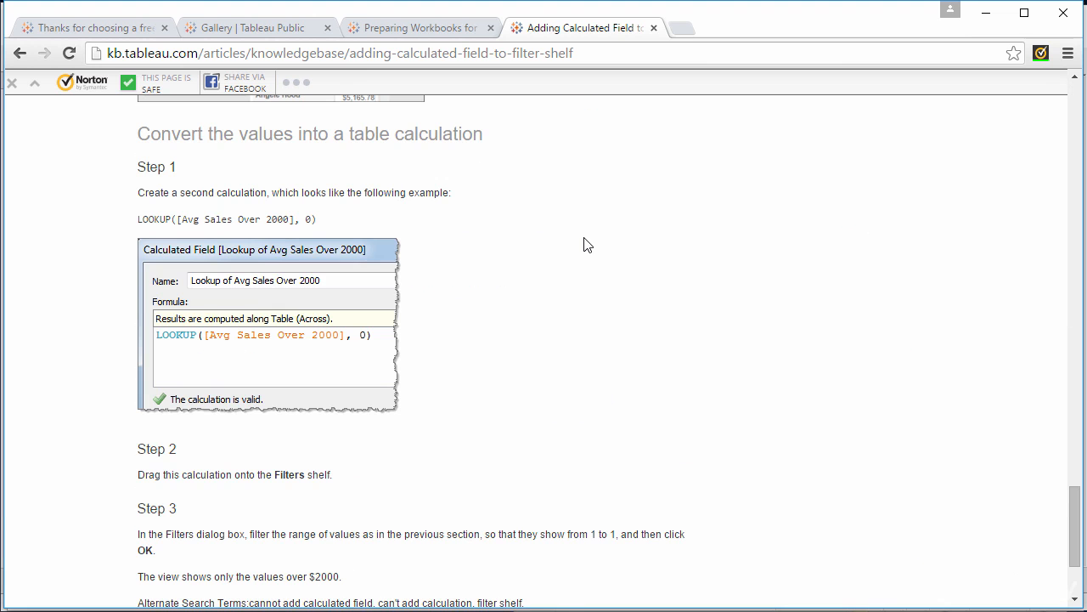
pyautogui.scroll(15, 585, 245)
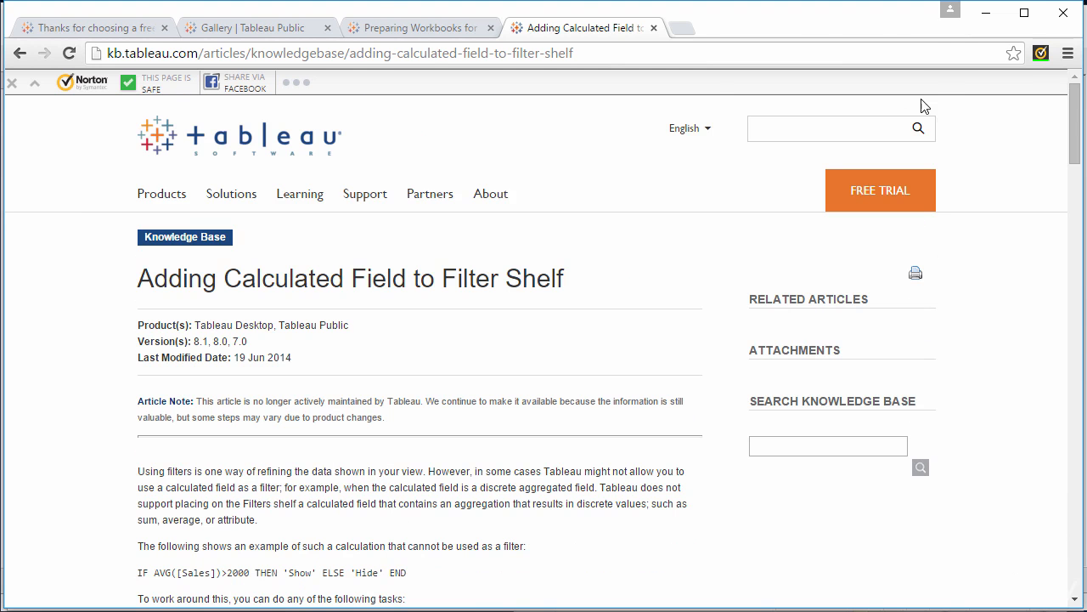
# Switch back to Tableau and undo the page selection and the placement of AreSalesMoreThan10,000 on the Pages shelf
pyautogui.click(985, 13)
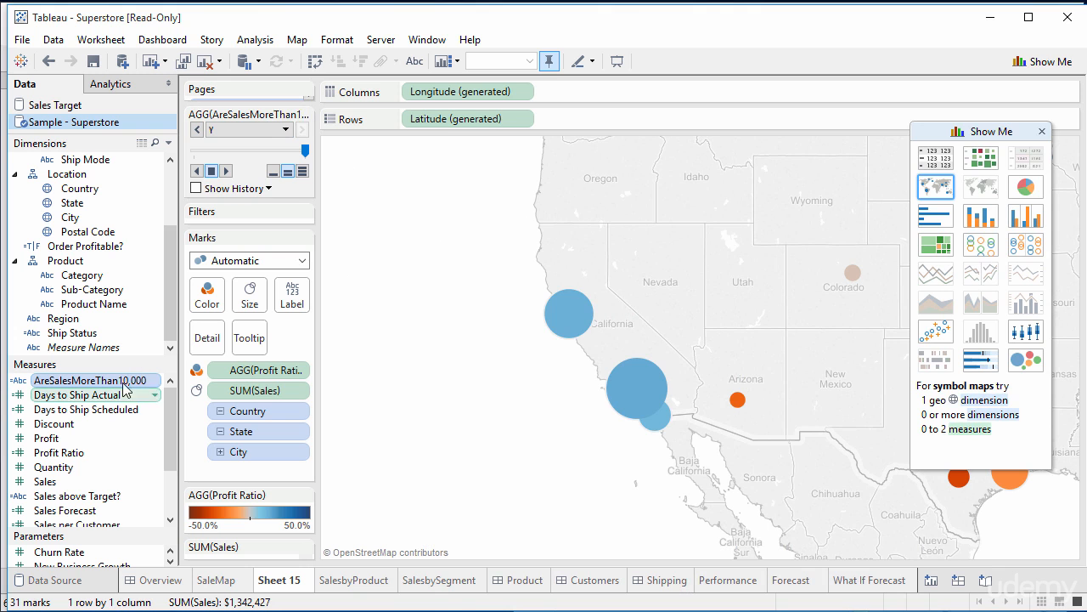
pyautogui.hotkey('ctrl', 'z')
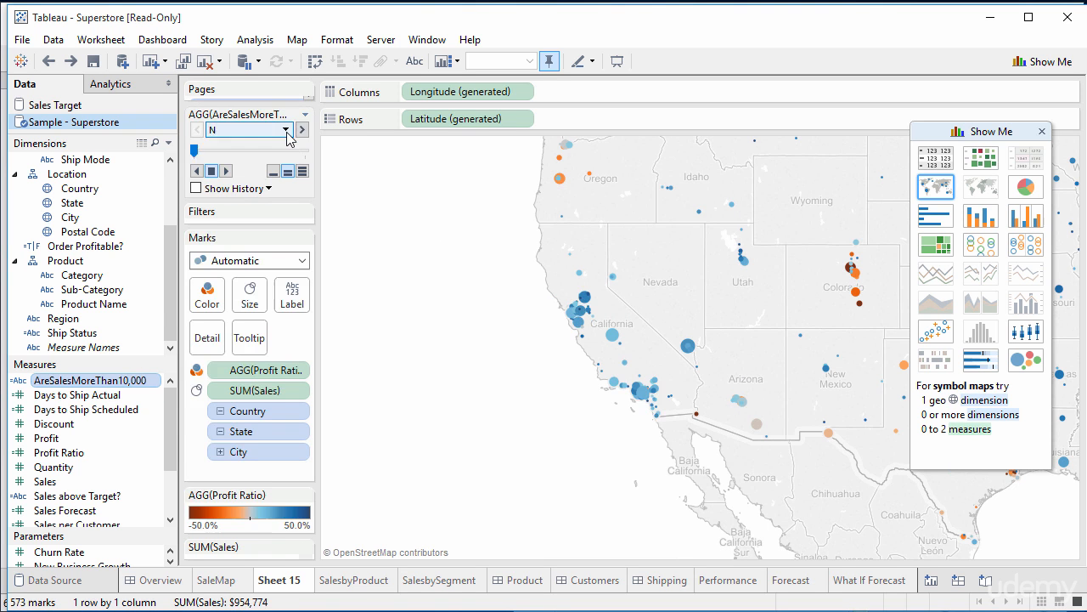
pyautogui.hotkey('ctrl', 'z')
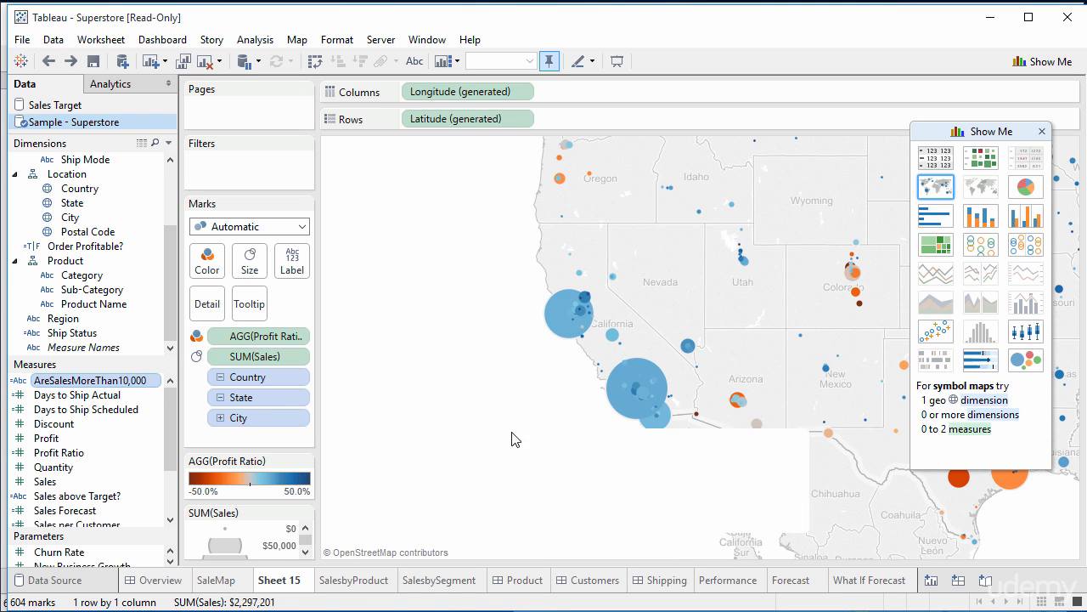
pyautogui.click(512, 433)
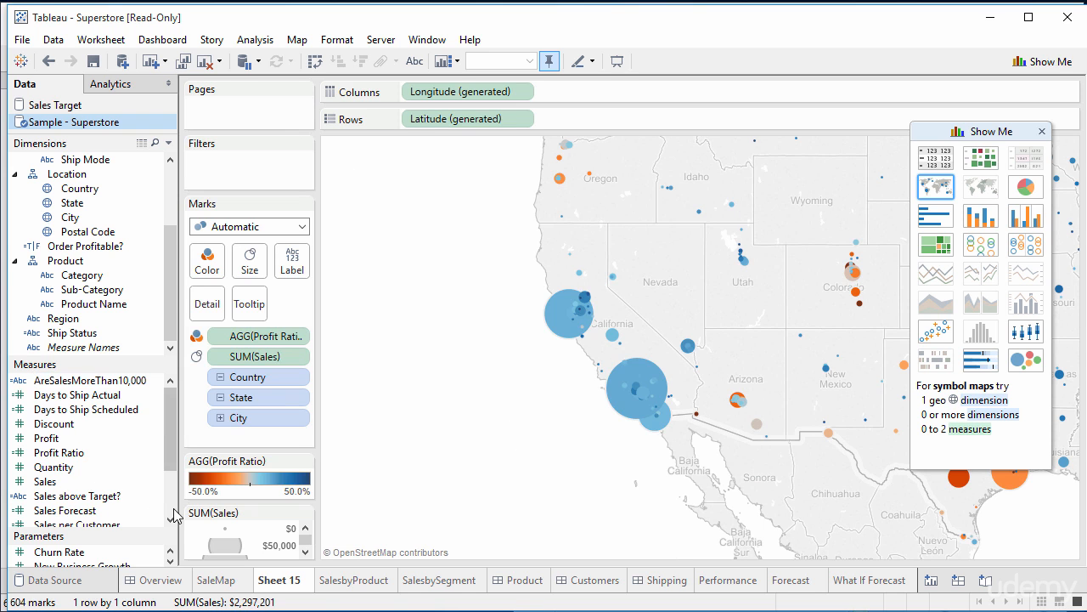
# Start a new calculated field in the Sample - Superstore data source and name it FilterAreSalesAbove10000
pyautogui.scroll(-2, 156, 503)
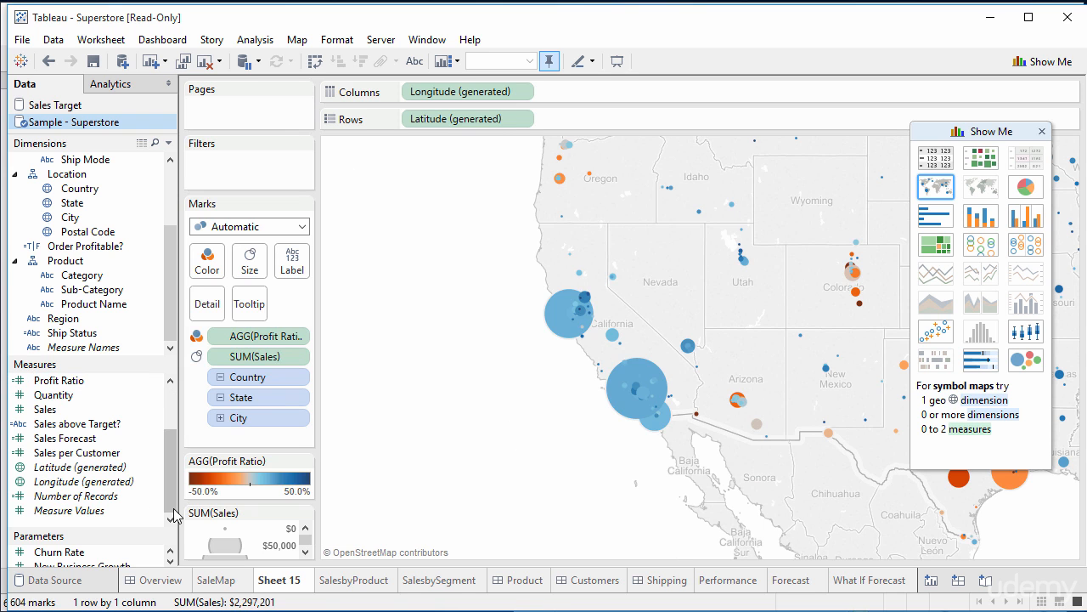
pyautogui.rightClick(117, 528)
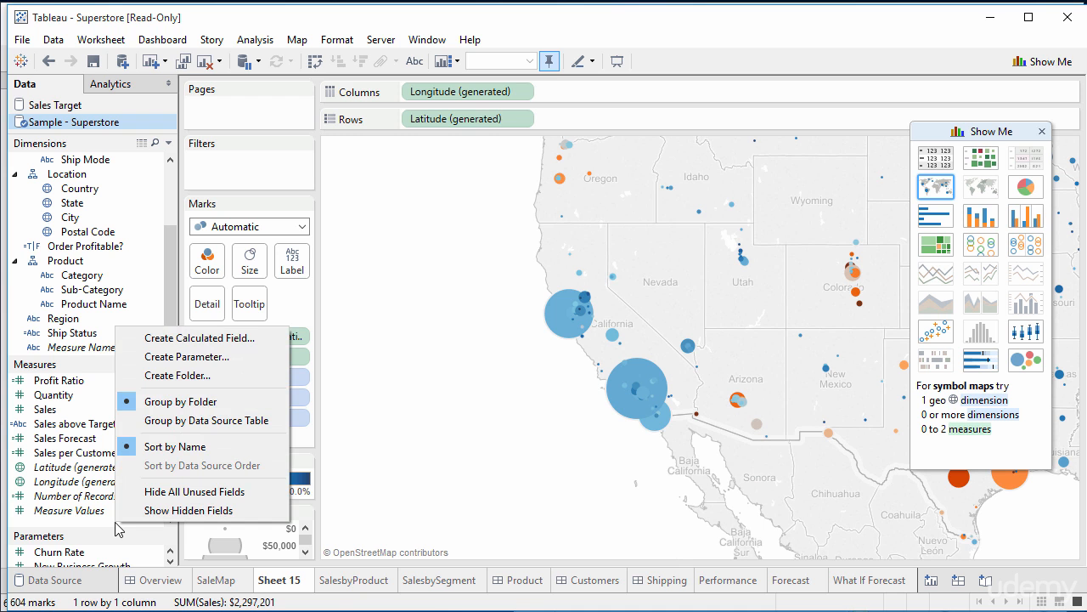
pyautogui.click(175, 339)
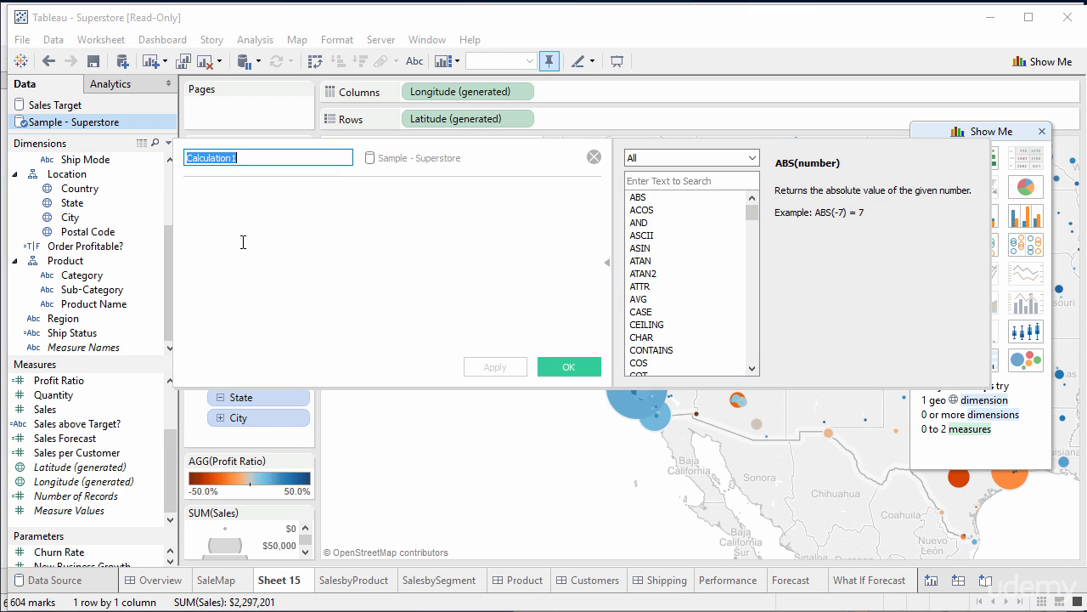
pyautogui.write('Filter')
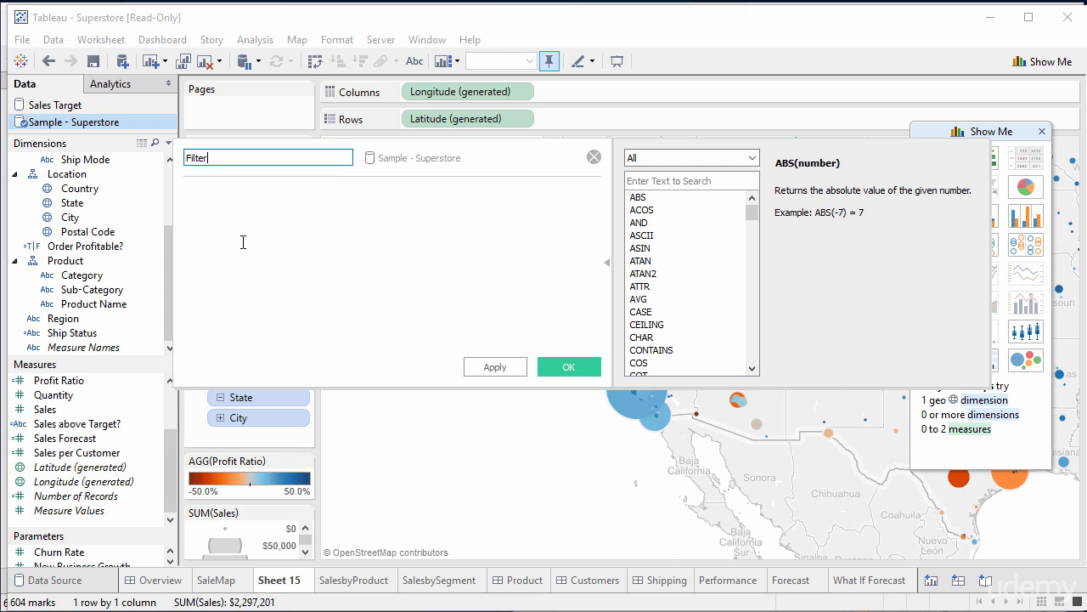
pyautogui.write('AreSalesAbove10000')
# Enter the formula LOOKUP([AreSalesMoreThan10,000],0) for FilterAreSalesAbove10000 and save the calculated field
pyautogui.click(253, 231)
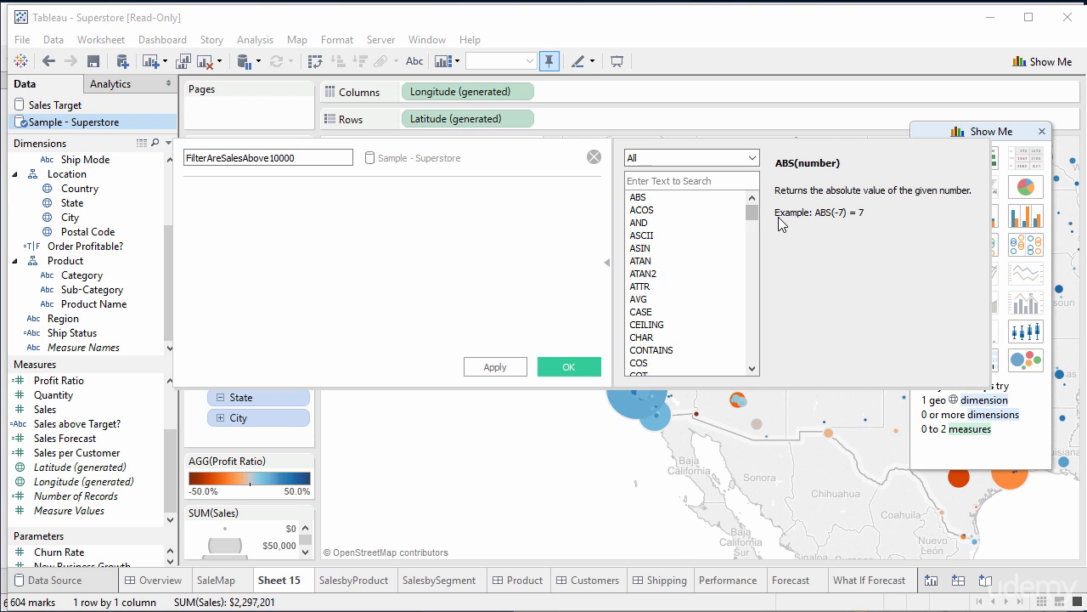
pyautogui.moveTo(747, 215); pyautogui.dragTo(747, 276)
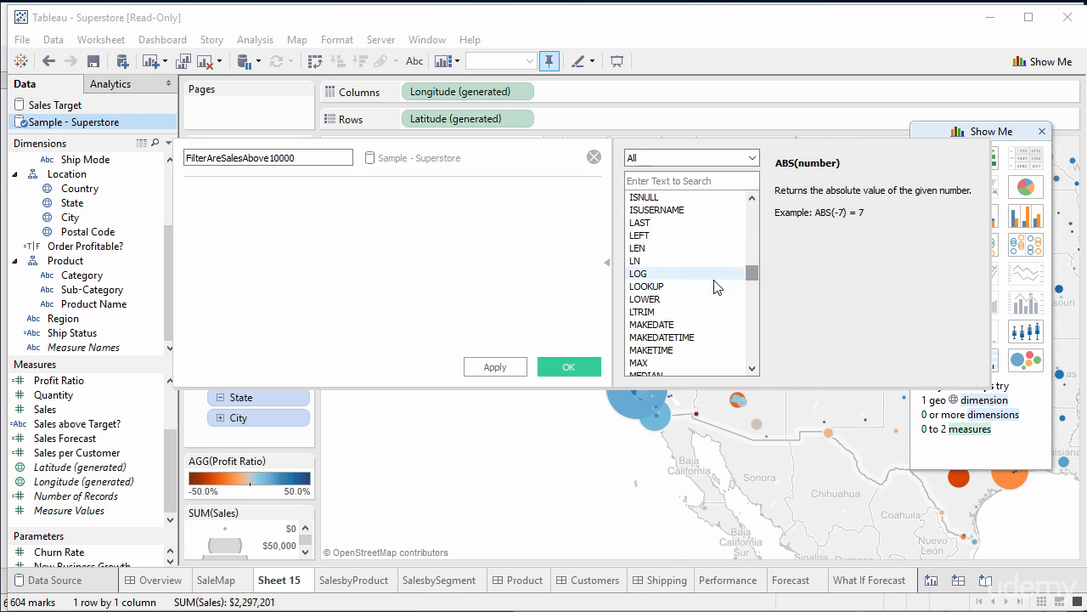
pyautogui.doubleClick(671, 287)
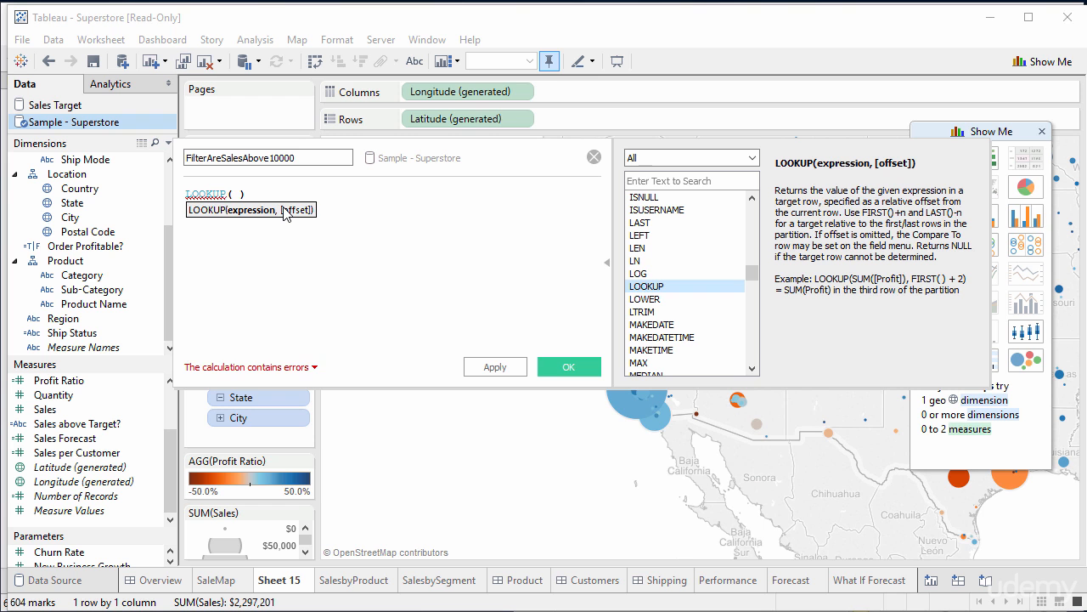
pyautogui.write('are')
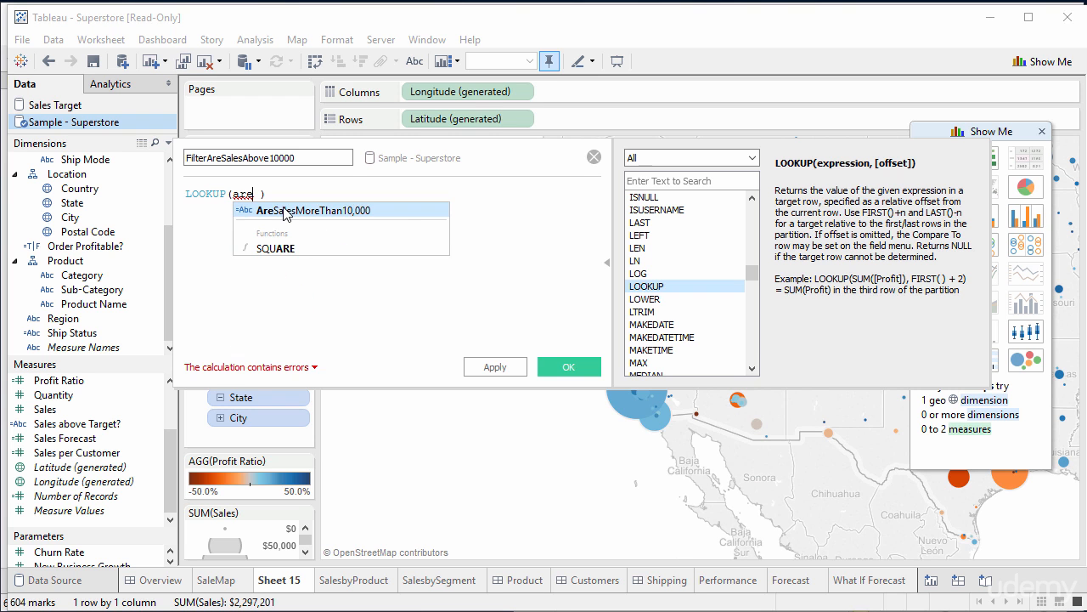
pyautogui.click(284, 213)
pyautogui.write(', ')
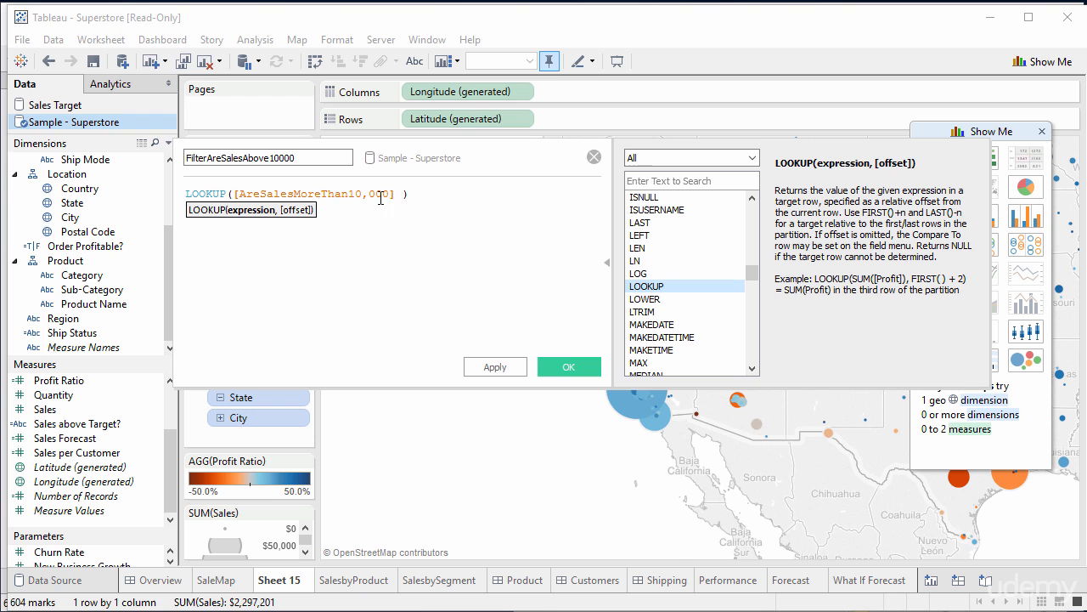
pyautogui.write('0')
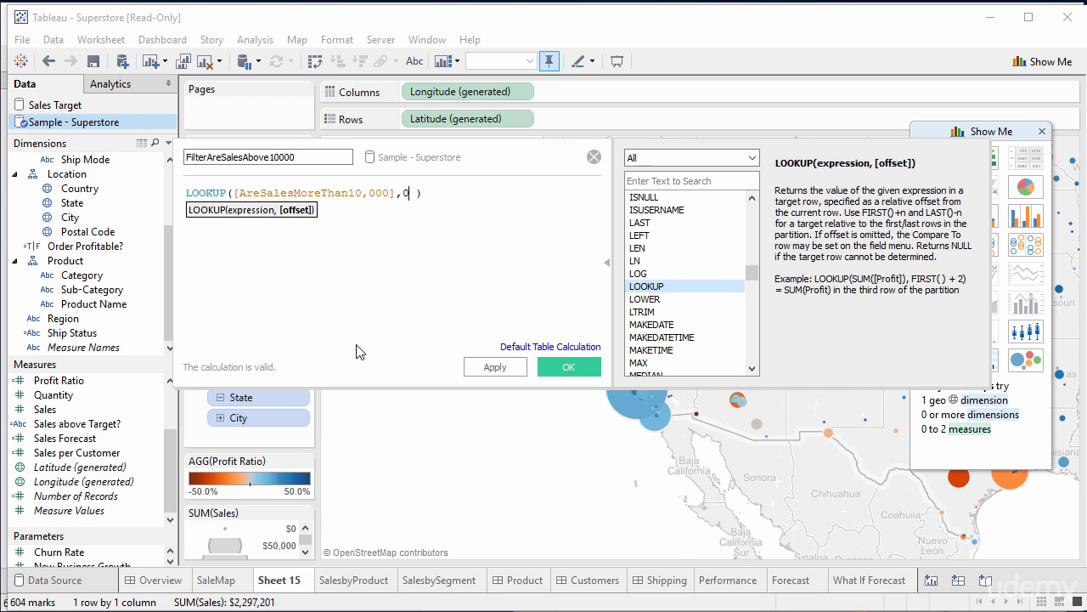
pyautogui.click(570, 371)
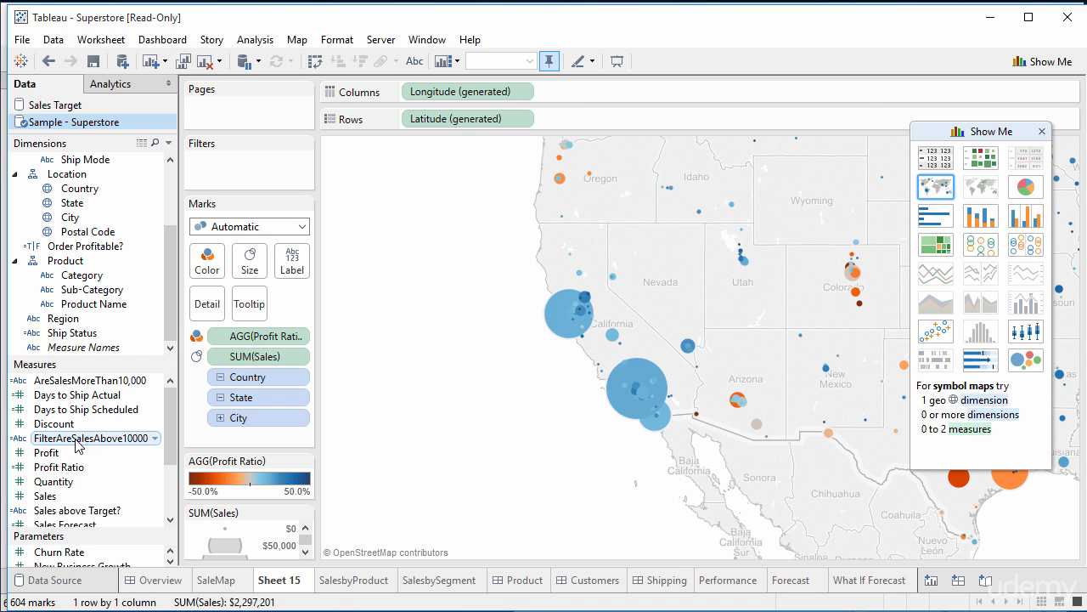
# Filter the map by the FilterAreSalesAbove10000 measure, keeping only the value Y
pyautogui.moveTo(74, 381)
pyautogui.mouseDown()
pyautogui.moveTo(162, 319)
pyautogui.moveTo(252, 173)
pyautogui.moveTo(119, 361)
pyautogui.moveTo(77, 382)
pyautogui.mouseUp()
pyautogui.moveTo(78, 445); pyautogui.dragTo(243, 155)
pyautogui.click(391, 206)
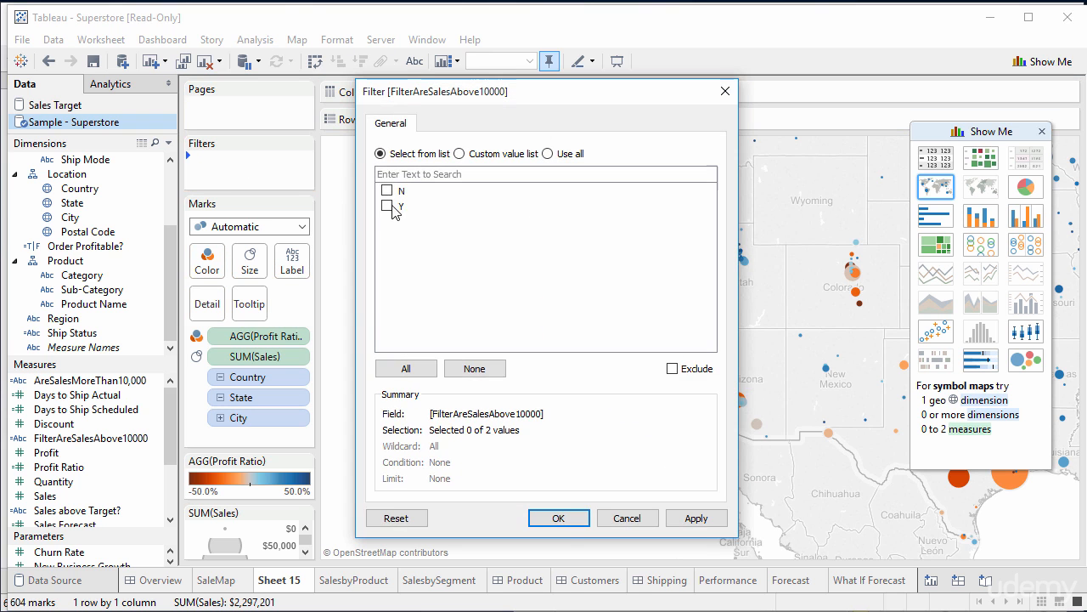
pyautogui.click(566, 523)
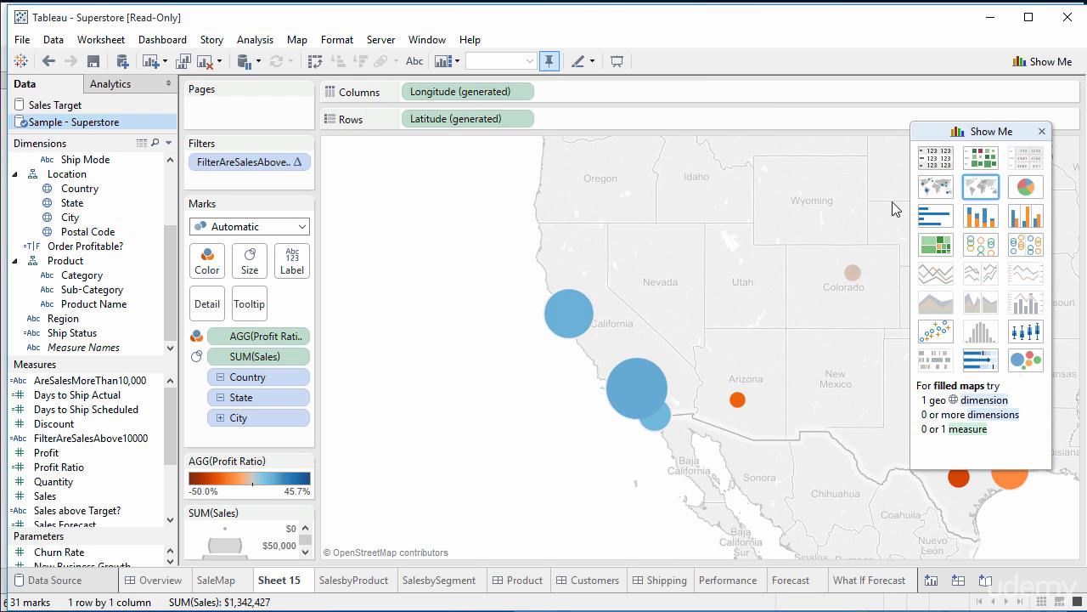